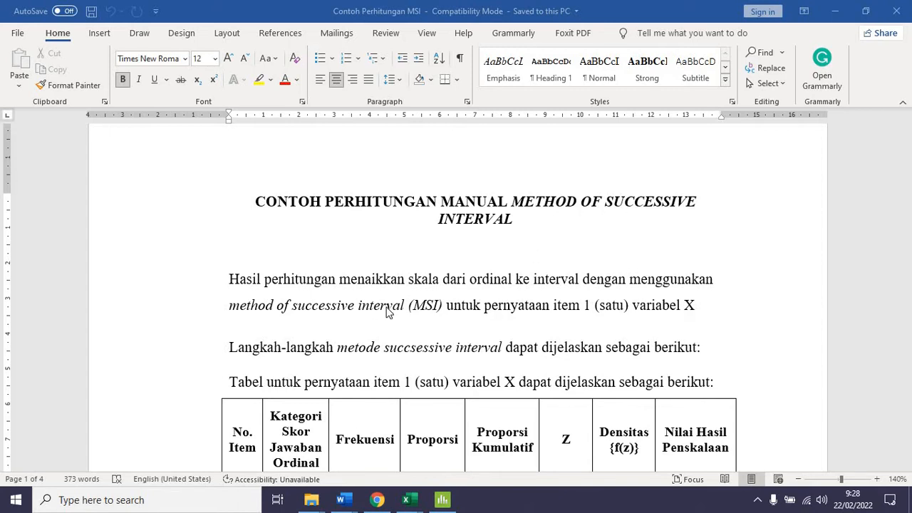
Read the manual MSI example from the item 1 table through the frequency, proportion, cumulative proportion and Z value explanations
scroll(387, 311, down, 3)
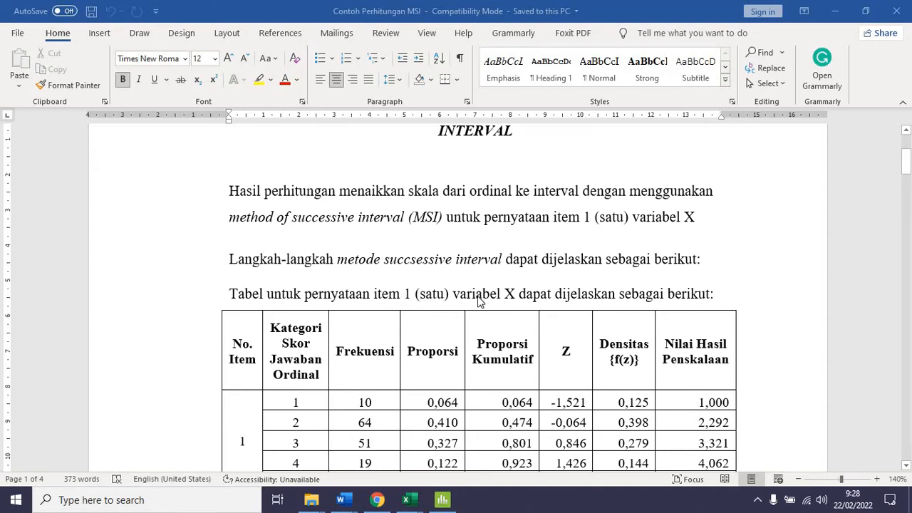
scroll(481, 301, down, 3)
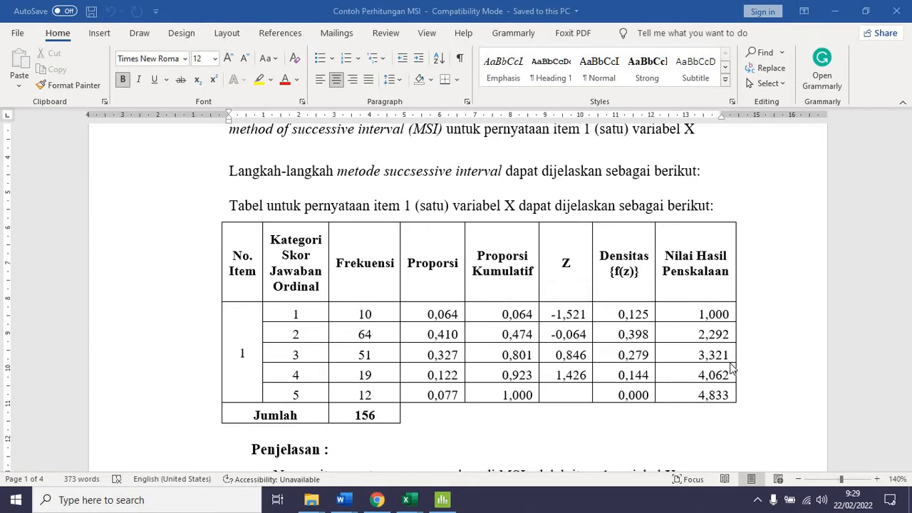
scroll(422, 311, down, 3)
scroll(422, 311, down, 3)
scroll(429, 315, up, 4)
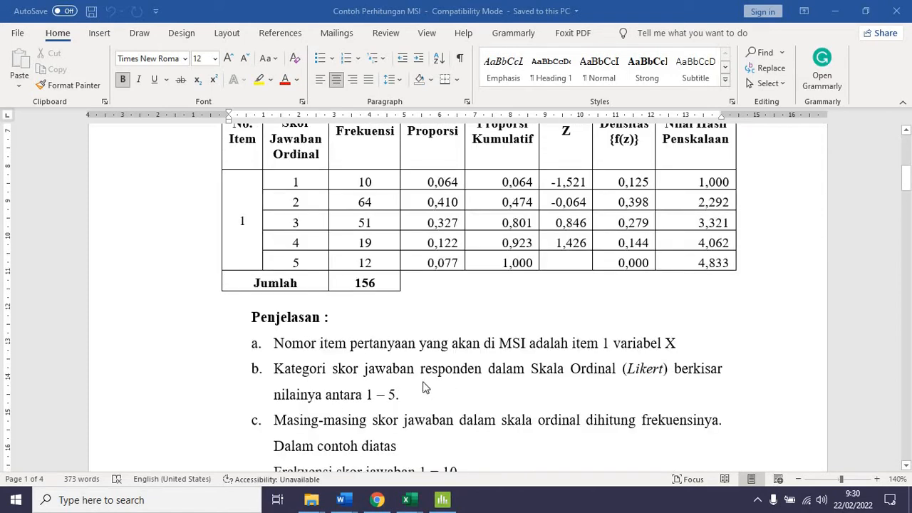
scroll(444, 311, down, 3)
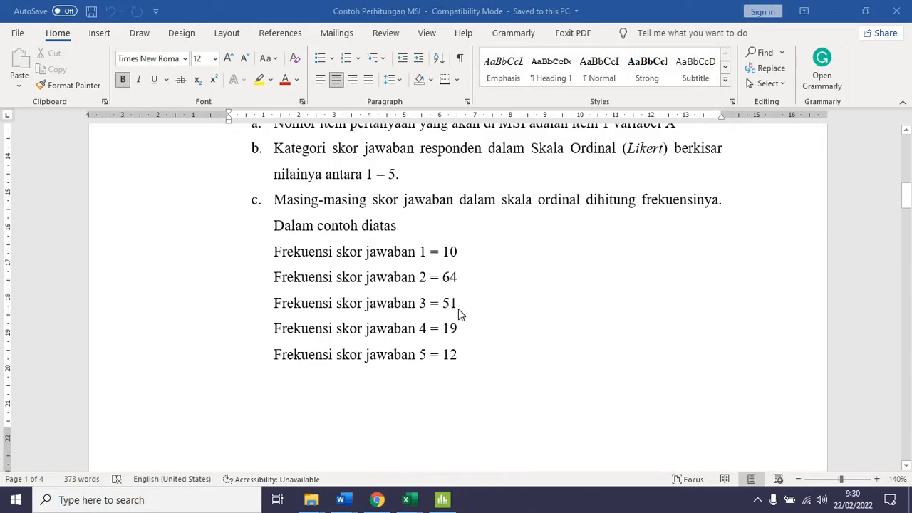
scroll(458, 312, down, 5)
scroll(374, 342, down, 2)
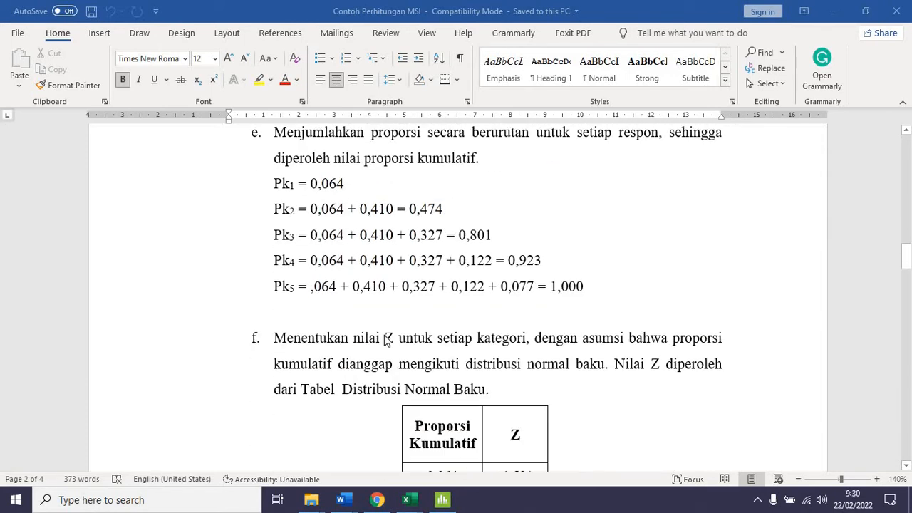
scroll(387, 341, down, 4)
scroll(513, 285, down, 4)
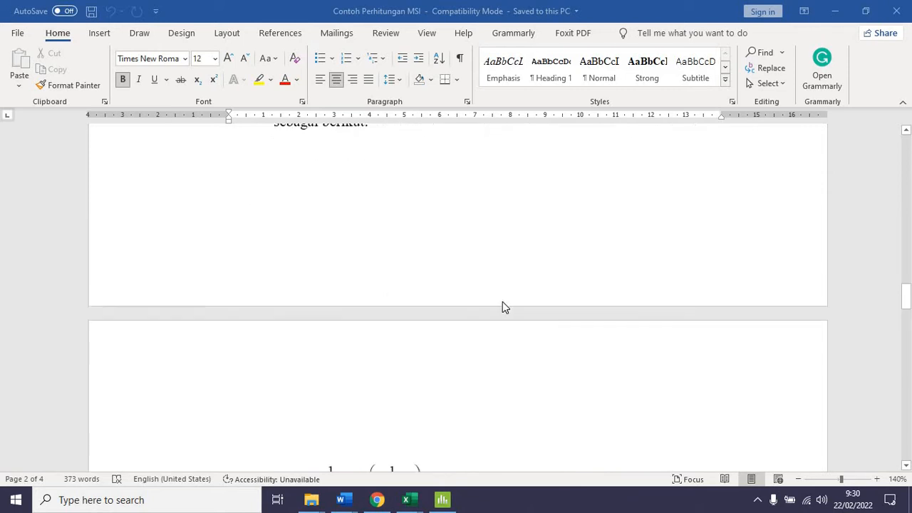
Examine the density formula for the Z values and the Scale Value (SV) calculations in sections g and h
scroll(503, 306, down, 3)
scroll(427, 275, up, 4)
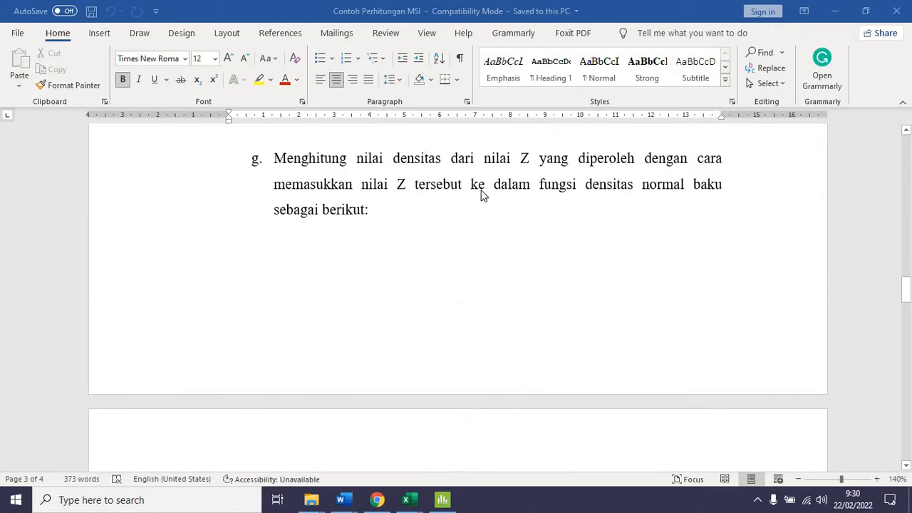
scroll(434, 330, down, 3)
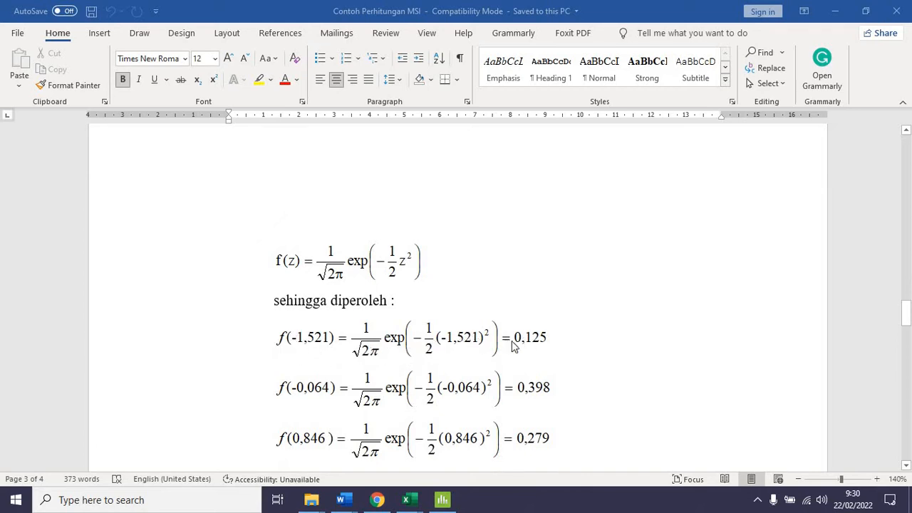
scroll(456, 356, down, 4)
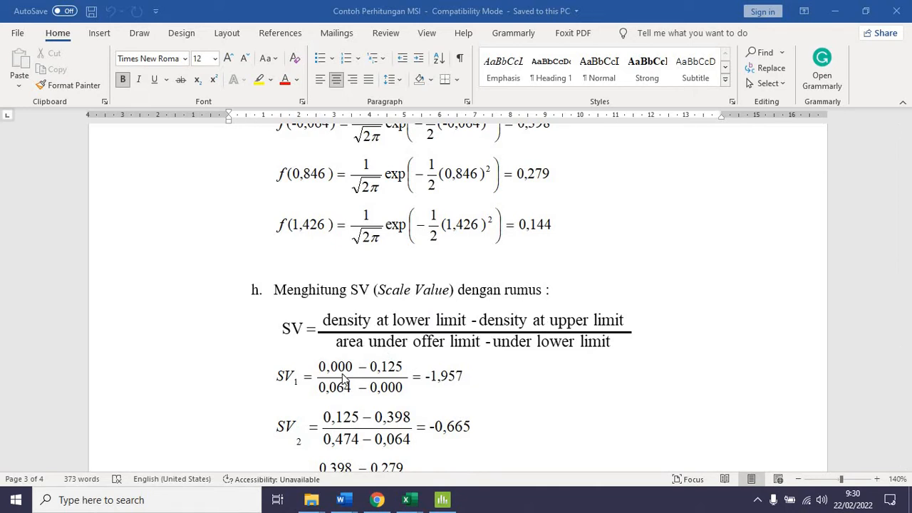
scroll(467, 301, up, 6)
scroll(382, 376, down, 15)
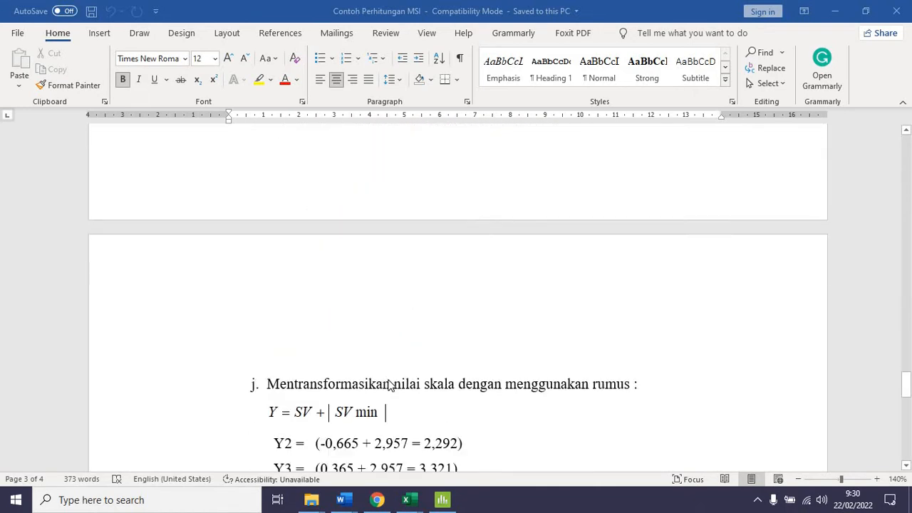
scroll(389, 385, down, 8)
scroll(391, 385, up, 6)
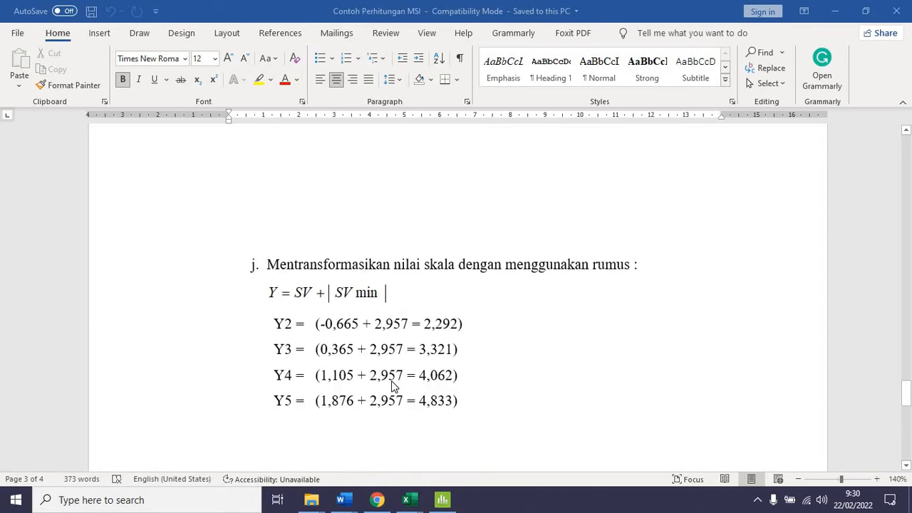
Review how the smallest Scale Value is converted to 1 and the remaining values are transformed in sections i and j
scroll(379, 341, up, 5)
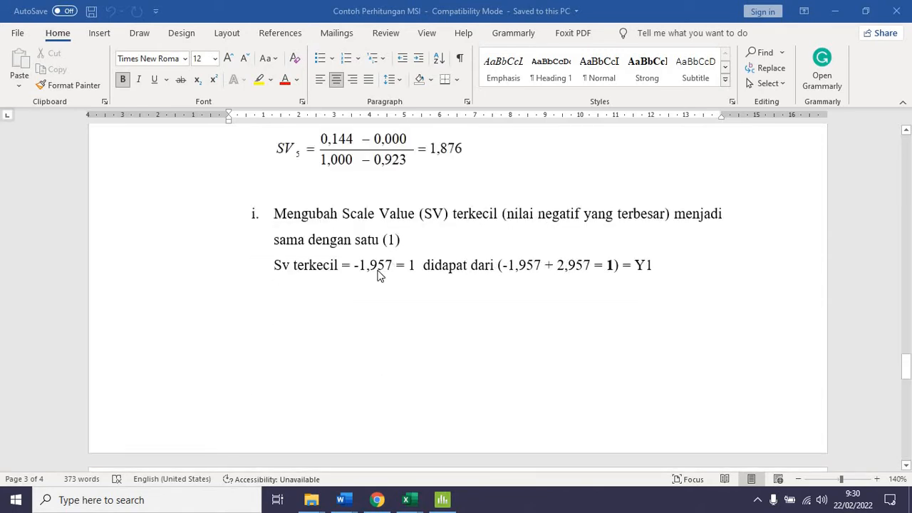
scroll(376, 275, down, 2)
scroll(378, 279, down, 4)
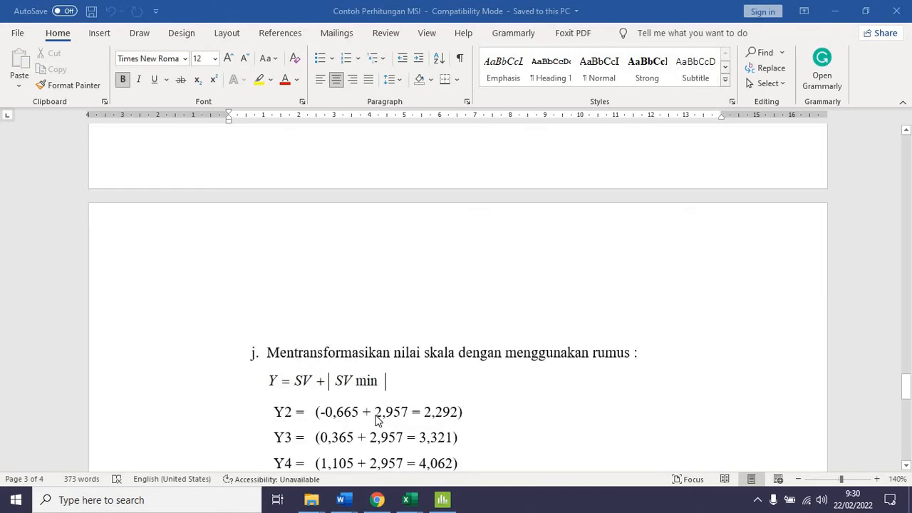
scroll(377, 420, up, 4)
scroll(444, 324, down, 5)
scroll(588, 290, up, 5)
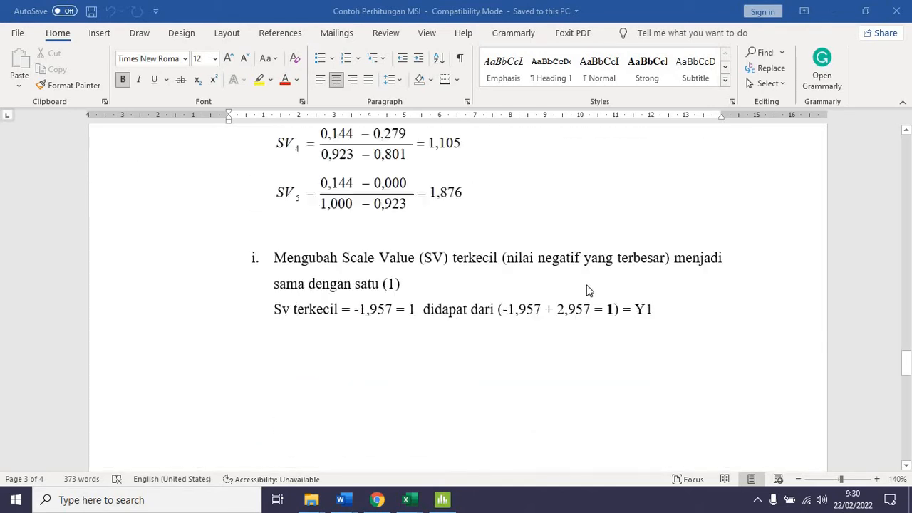
scroll(417, 356, down, 8)
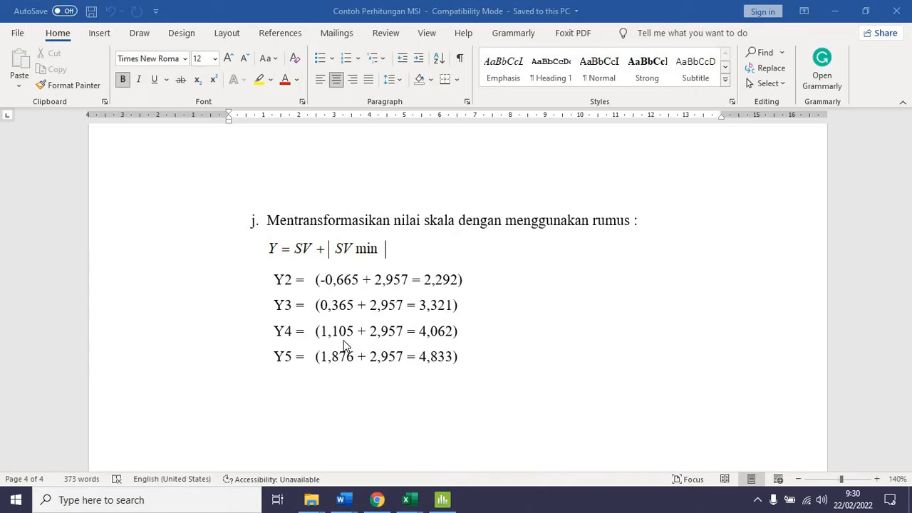
scroll(376, 318, up, 15)
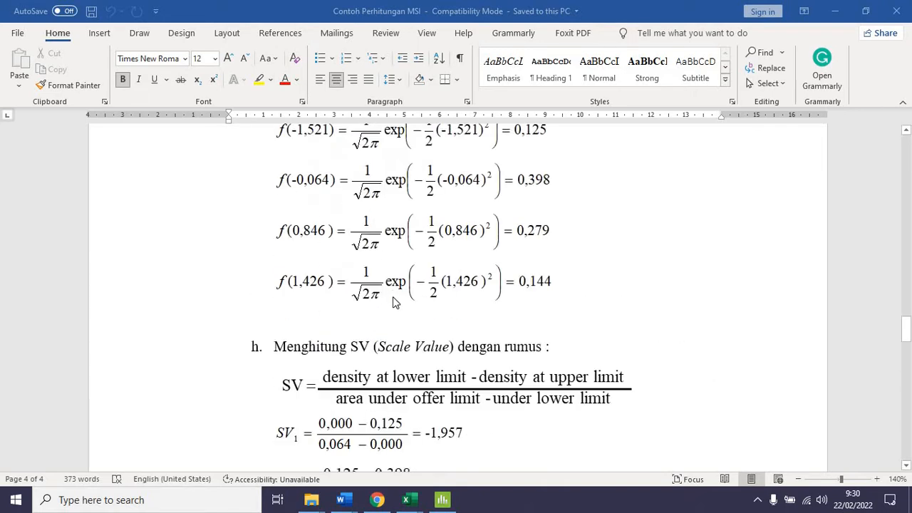
scroll(390, 292, up, 20)
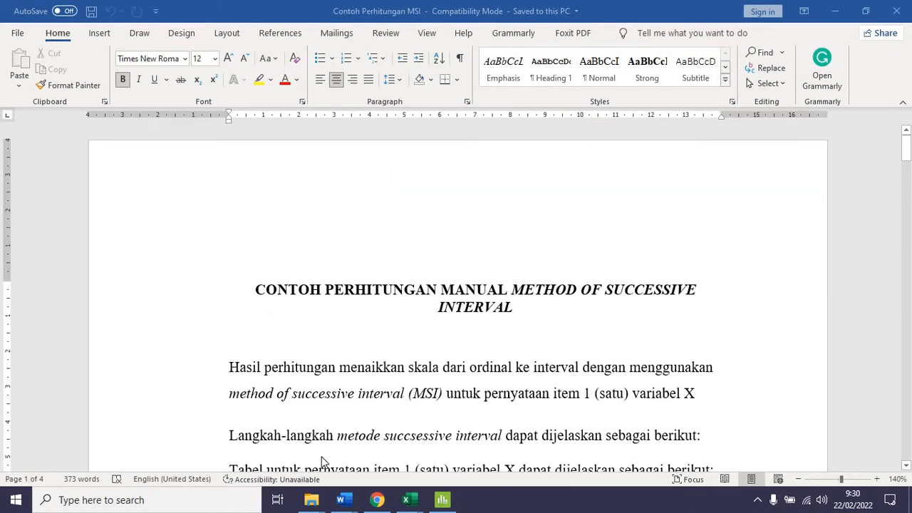
Bring up the MSI folder in File Explorer, and switch to the uji msi sheet of the uji msi workbook in Excel
mouse_move(312, 500)
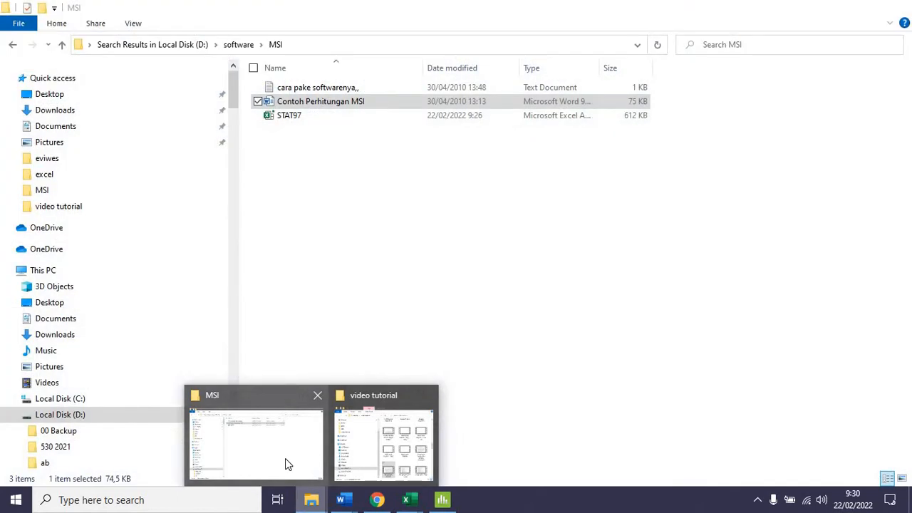
click(285, 458)
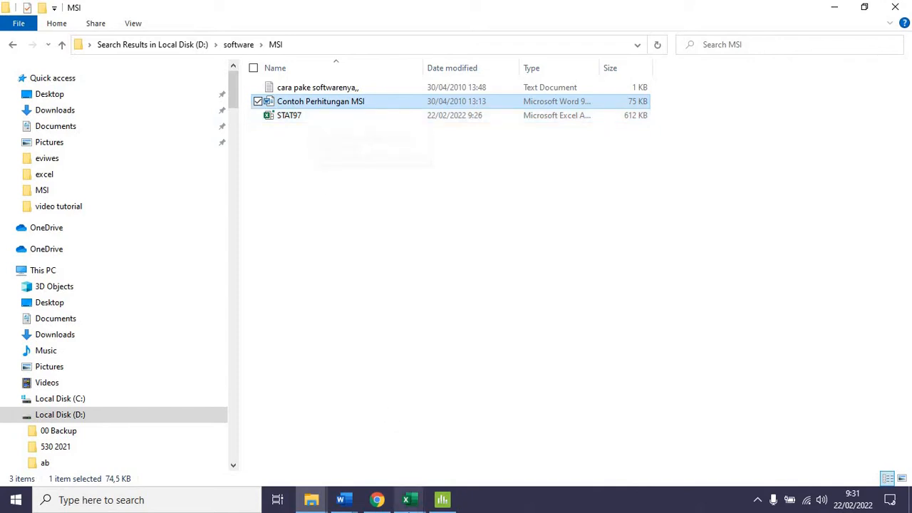
mouse_move(410, 500)
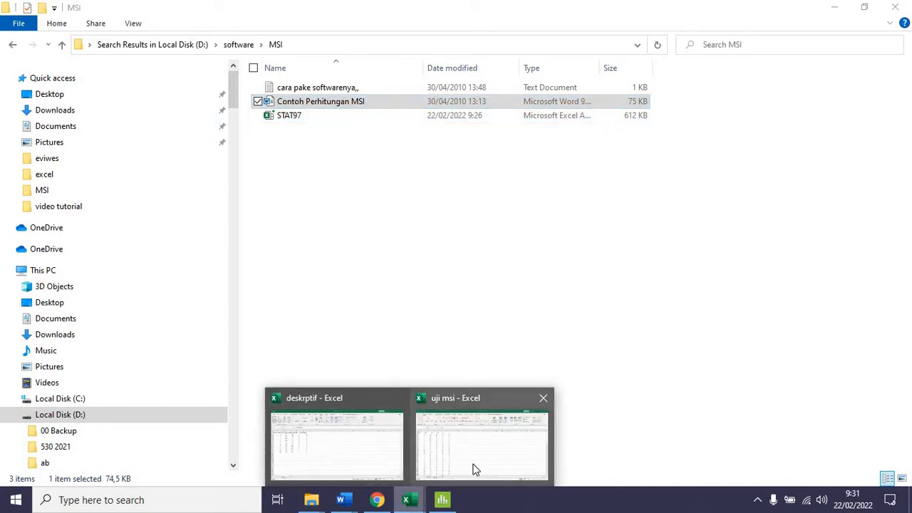
click(475, 470)
click(88, 461)
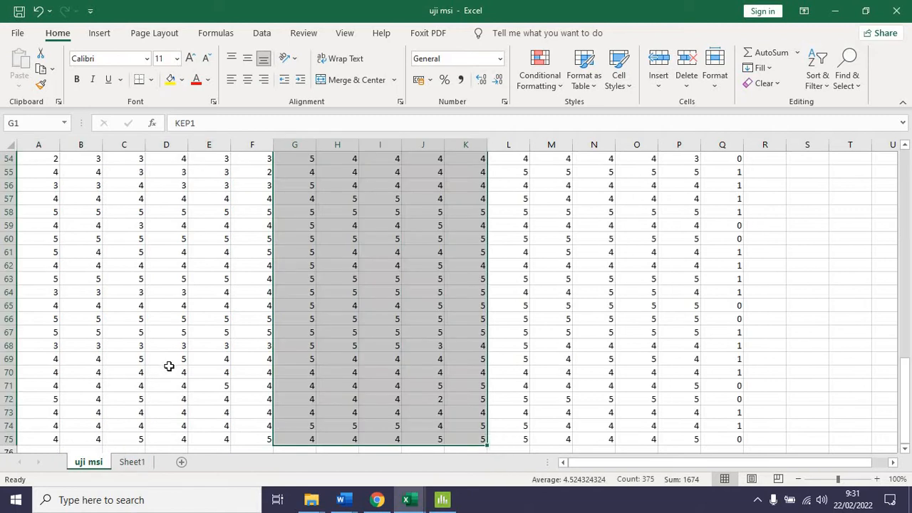
scroll(168, 366, up, 18)
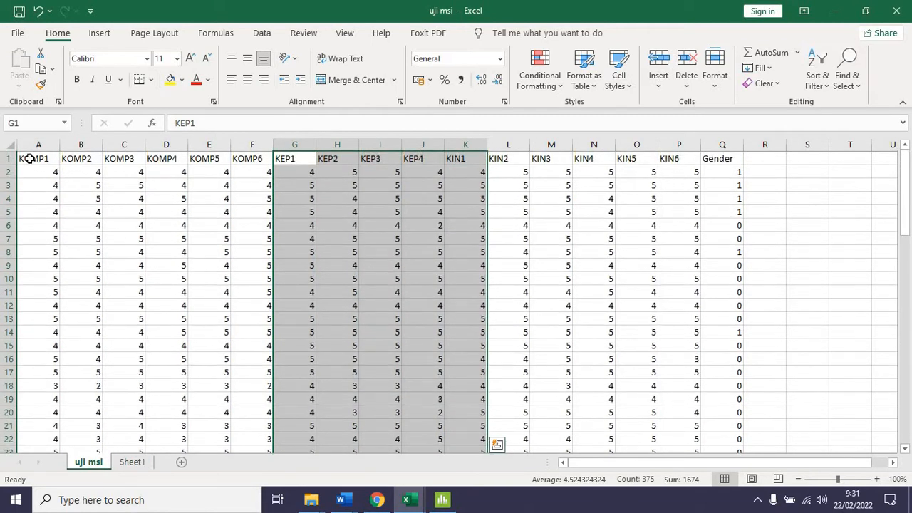
Examine the KOMP, KEP, KIN and Gender column headings and the ordinal response data below the item headings
drag(28, 158, 260, 158)
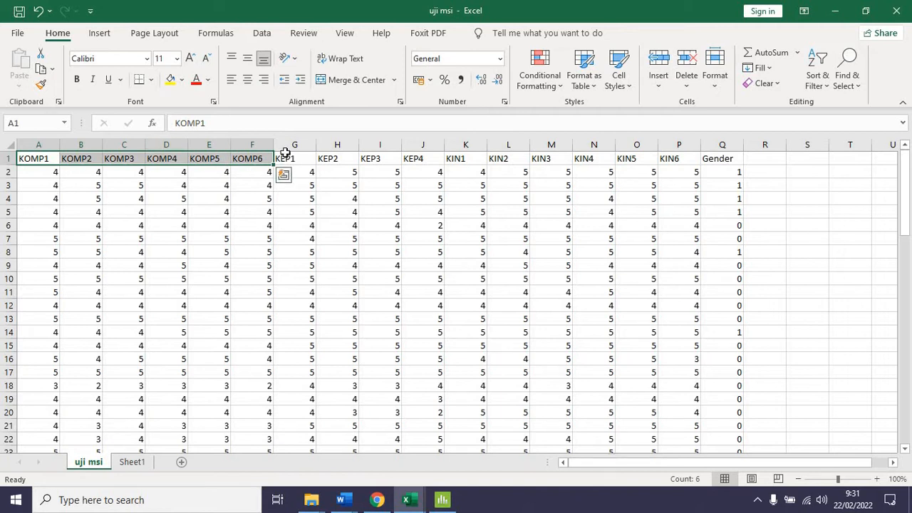
drag(292, 159, 722, 154)
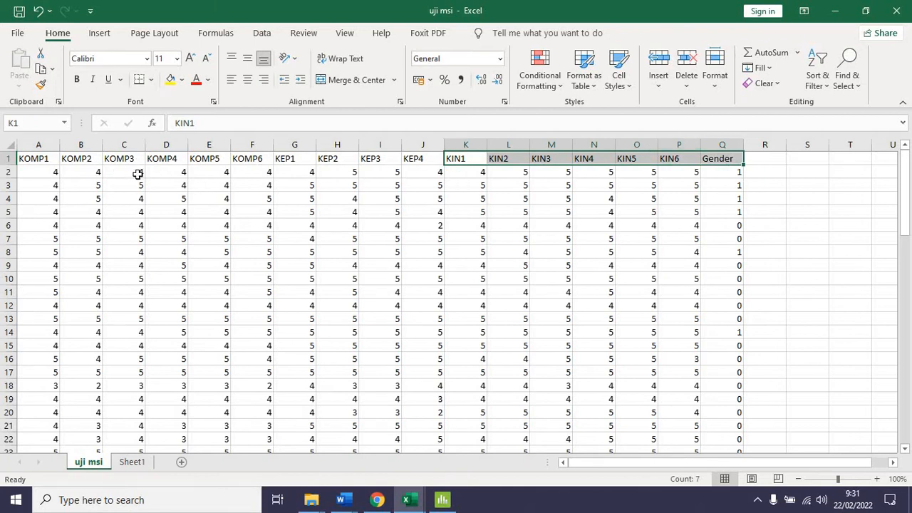
drag(289, 157, 435, 174)
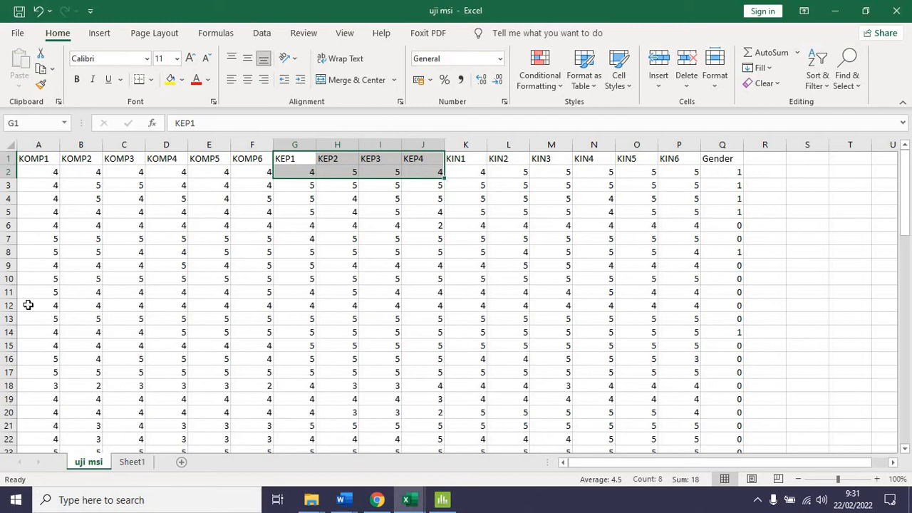
drag(52, 176, 684, 203)
drag(906, 360, 898, 146)
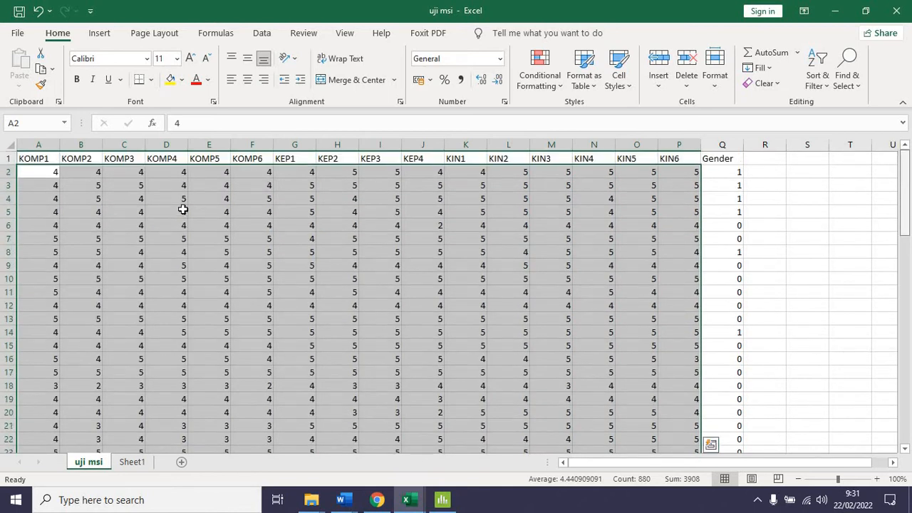
click(262, 160)
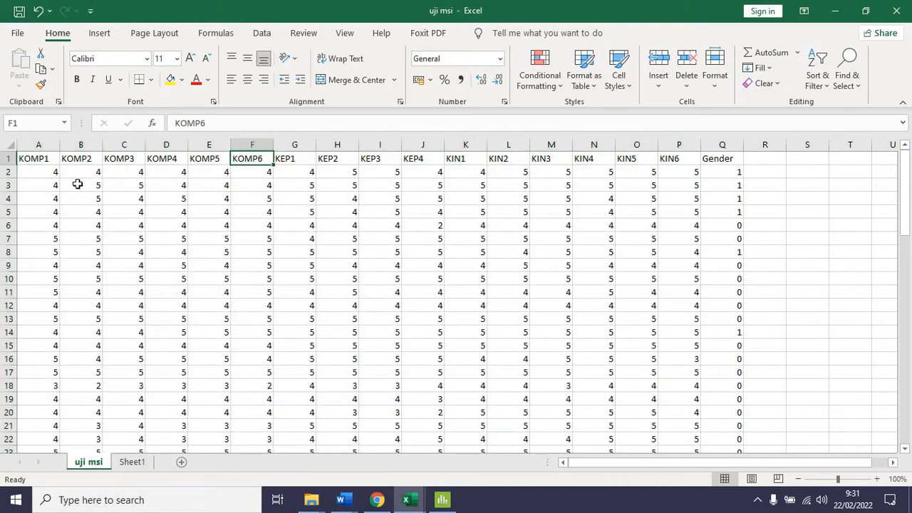
drag(44, 174, 428, 172)
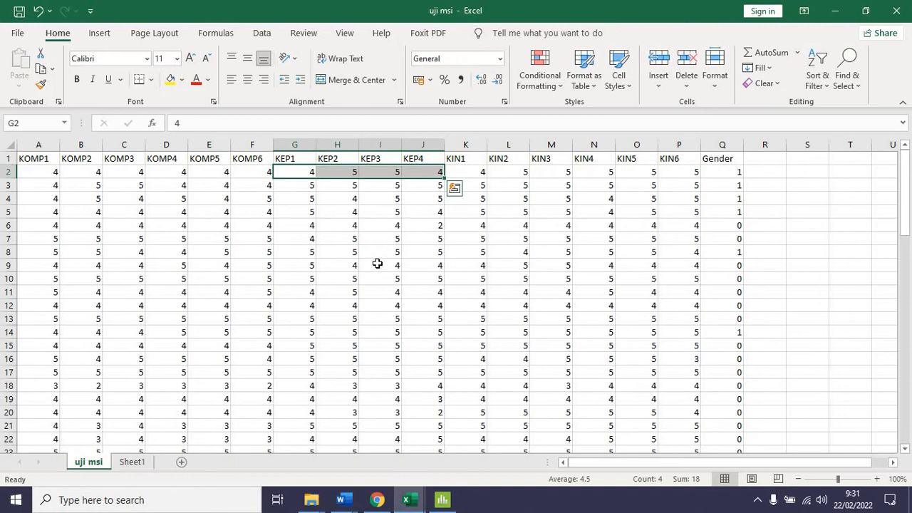
Open the STAT97 Excel add-in from the MSI folder and return to the uji msi worksheet data
mouse_move(311, 504)
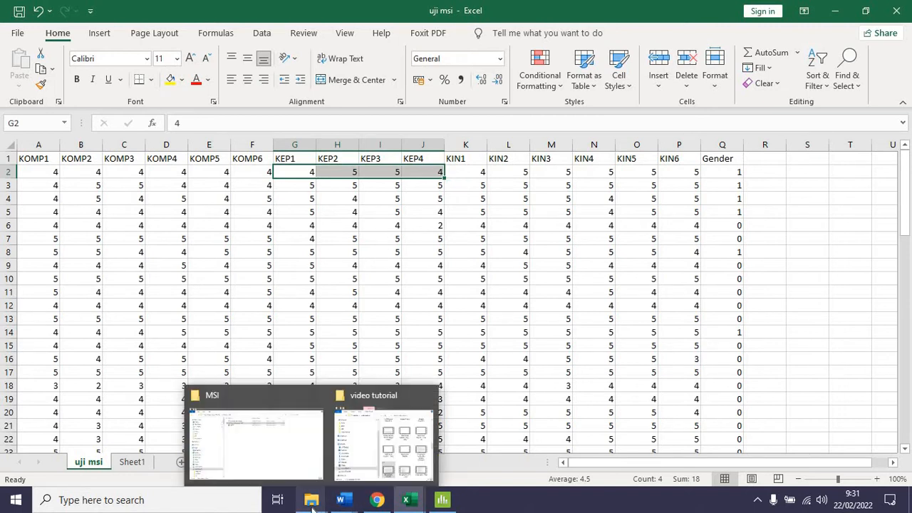
click(285, 443)
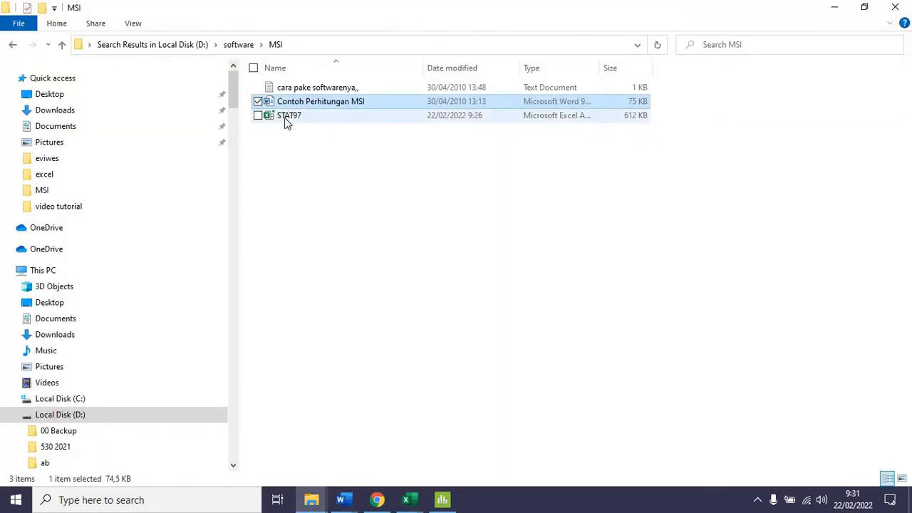
double_click(284, 118)
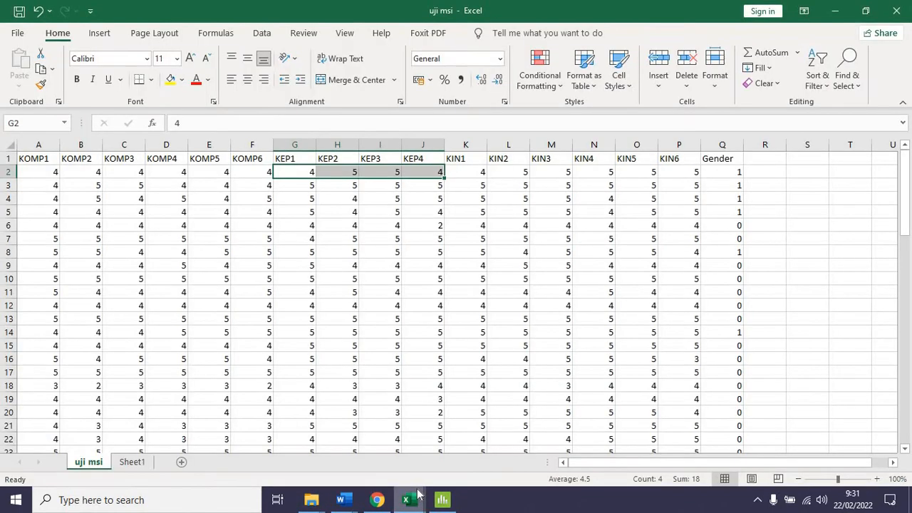
mouse_move(418, 497)
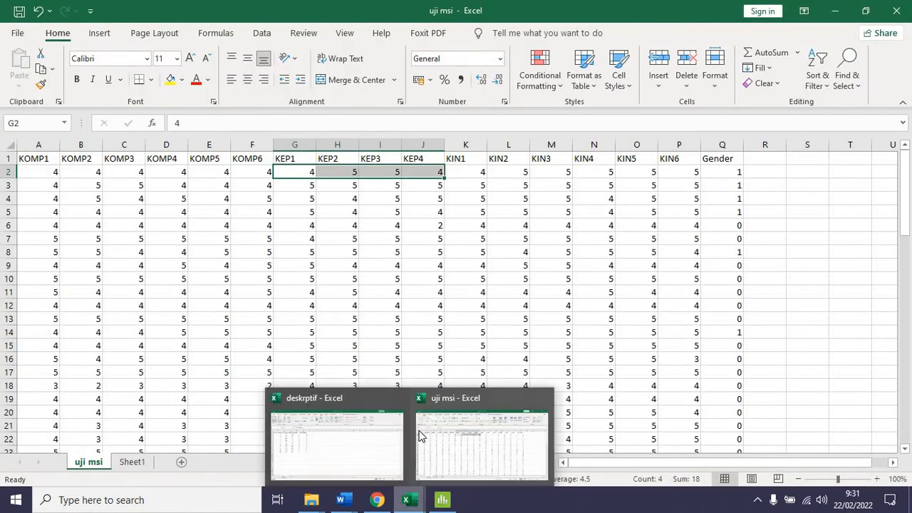
click(340, 266)
mouse_move(311, 498)
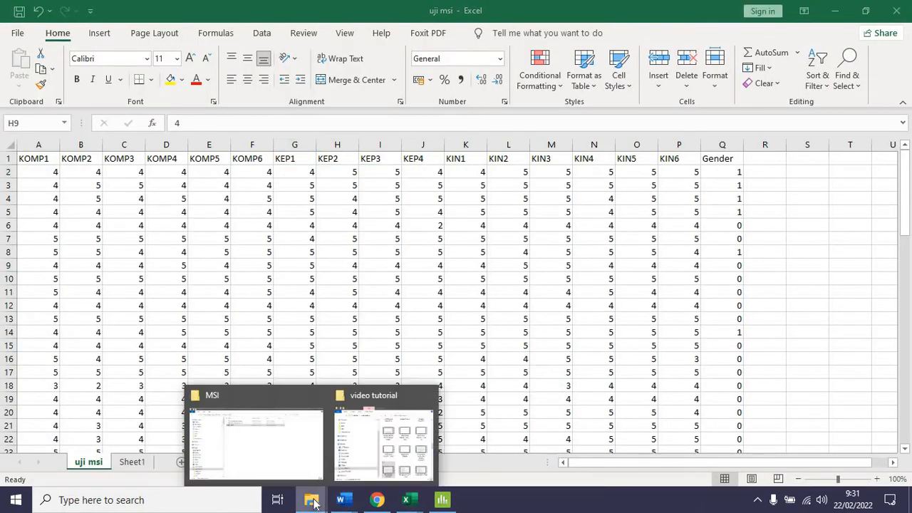
click(289, 438)
double_click(291, 117)
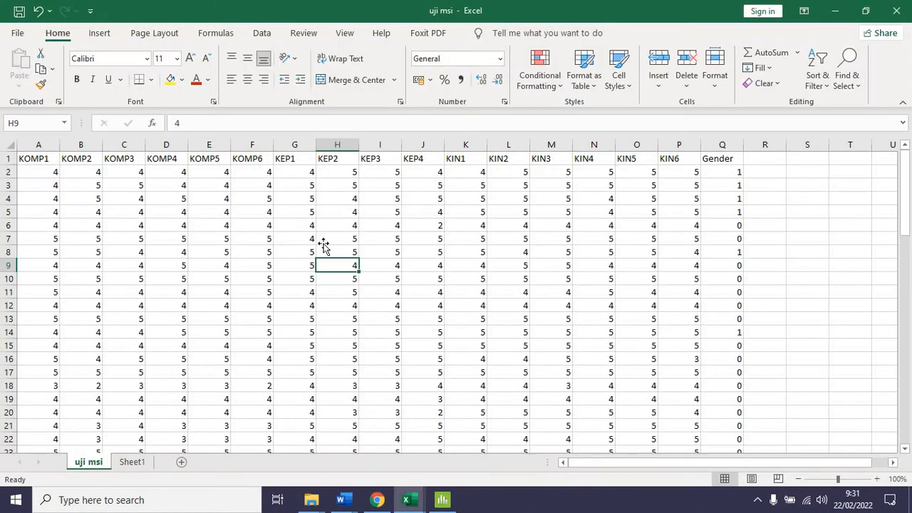
click(324, 241)
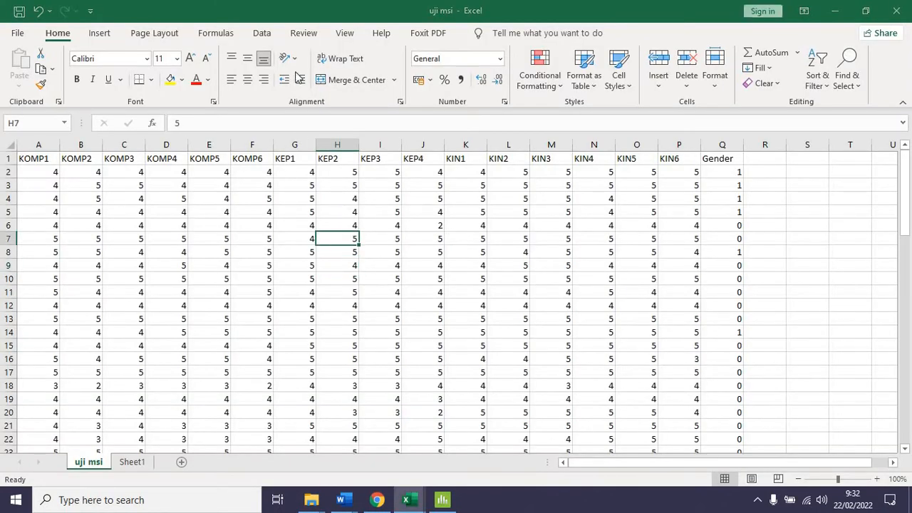
Close the uji msi workbook with its changes saved, and close the deskrptif workbook
click(337, 36)
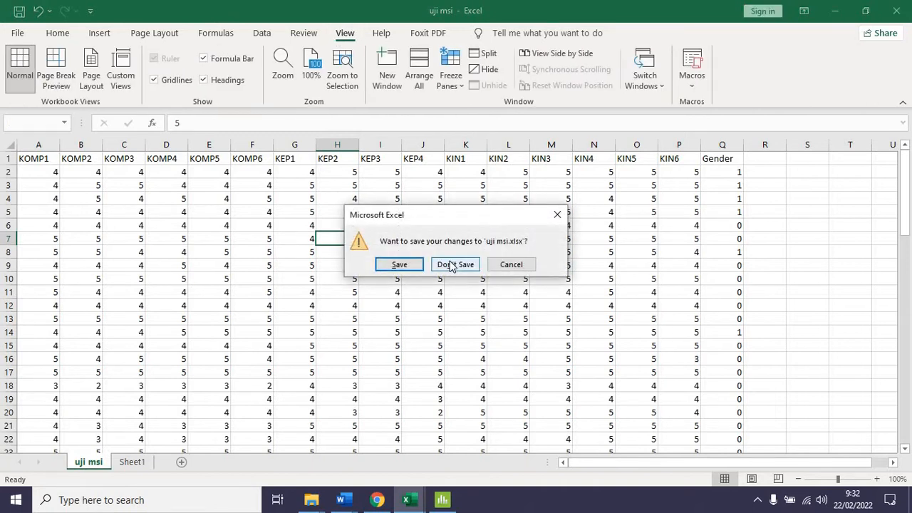
click(399, 267)
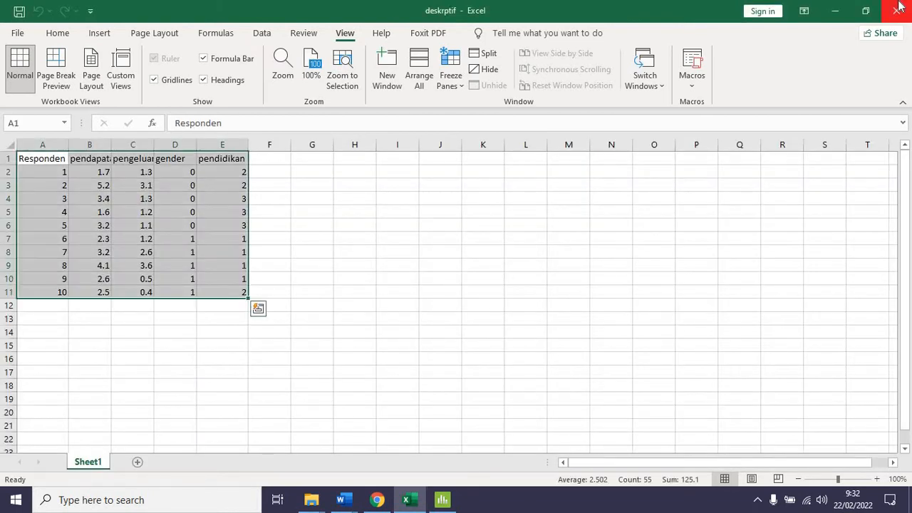
click(834, 10)
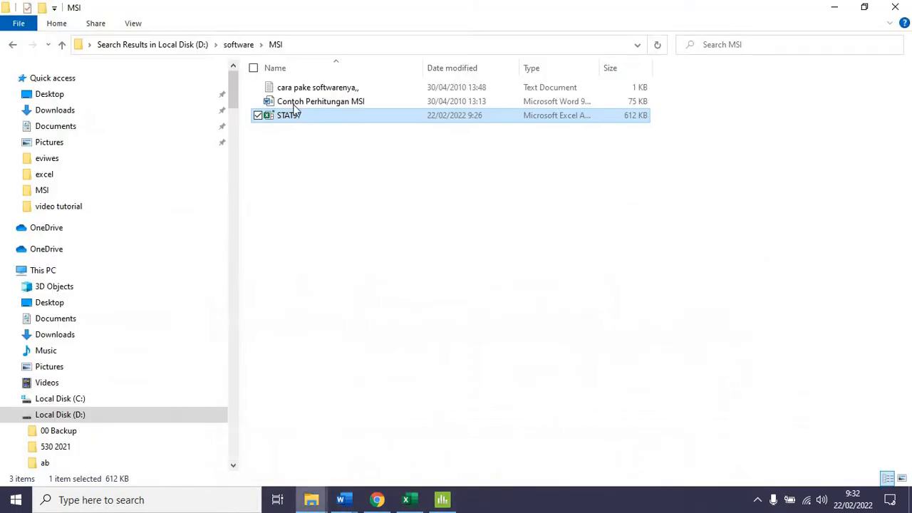
Open the STAT97 add-in from the MSI folder with macros enabled, and bring up its Statistics commands
double_click(302, 116)
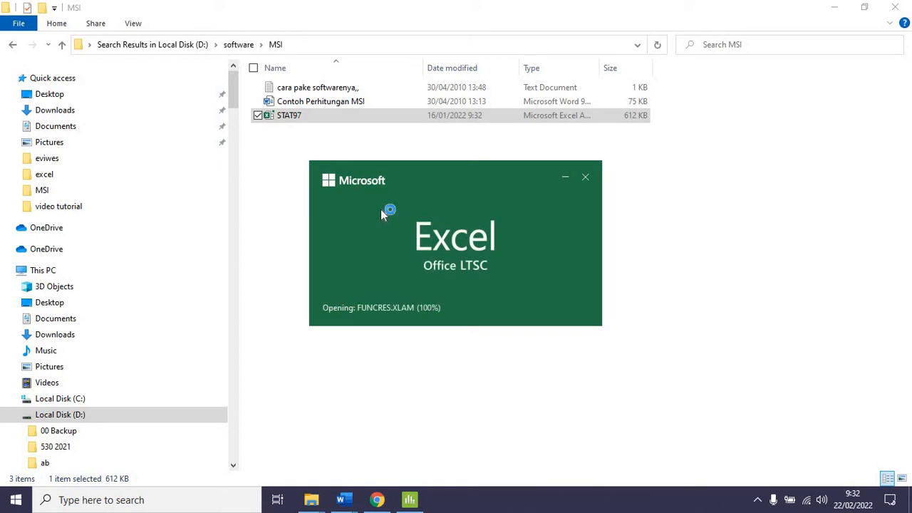
click(298, 119)
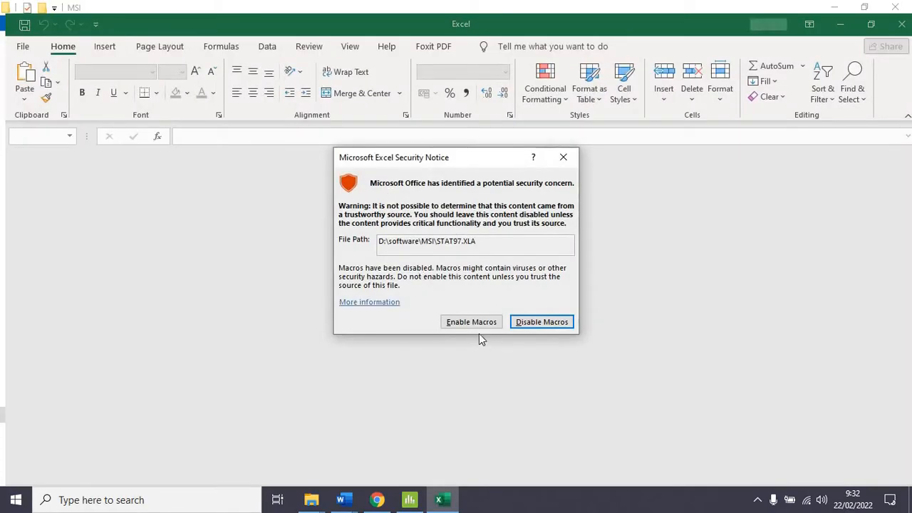
click(474, 322)
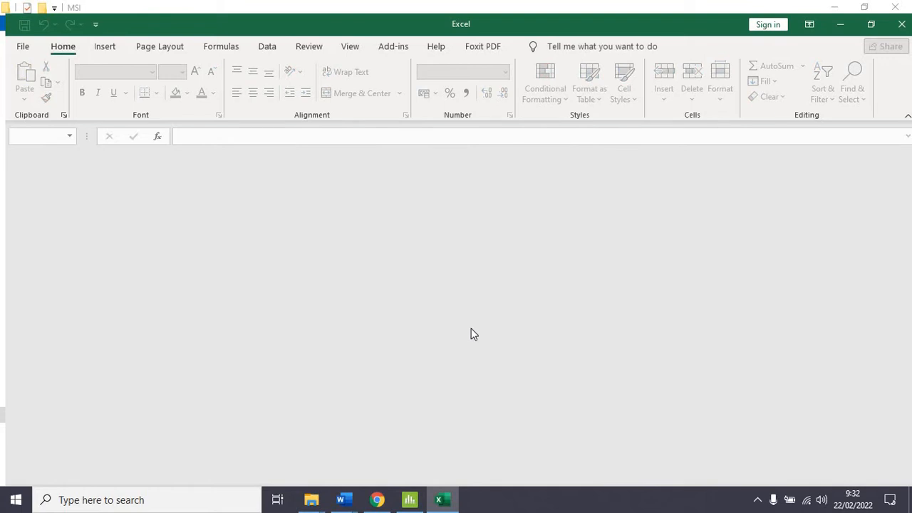
click(270, 47)
click(352, 46)
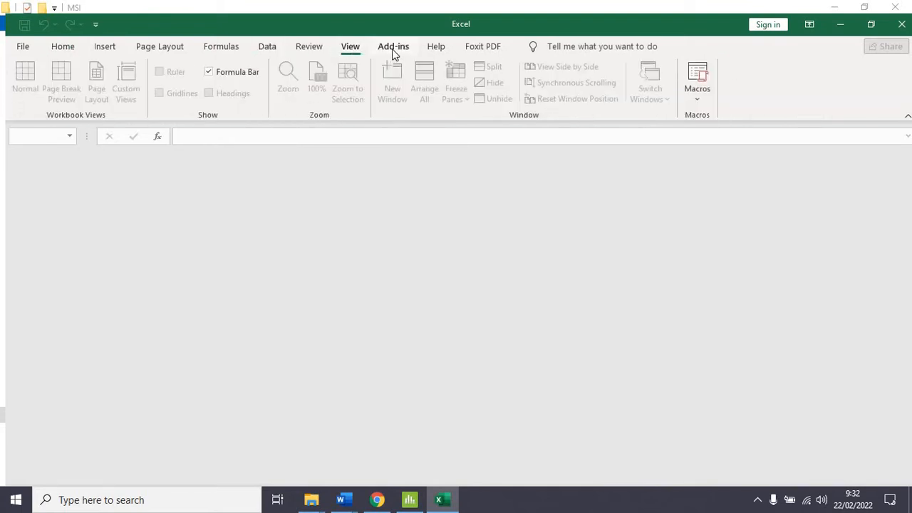
click(393, 50)
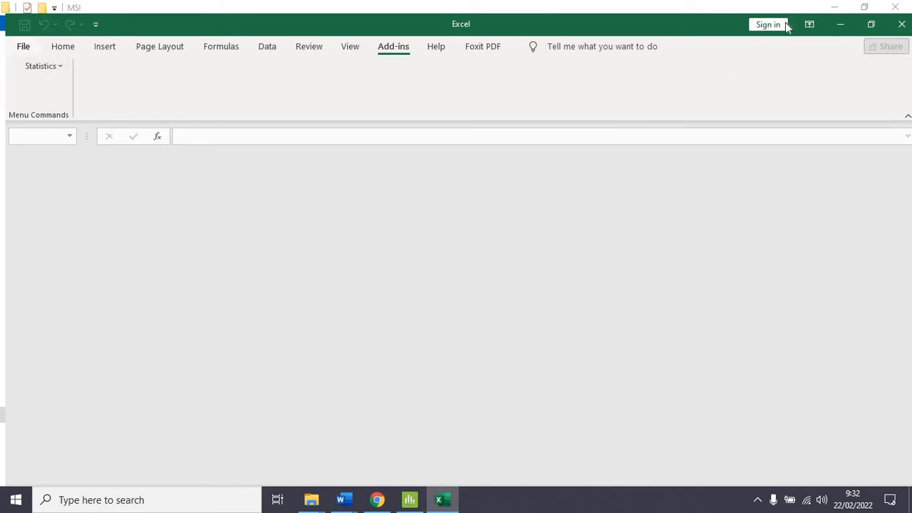
Reopen the recent uji msi workbook and maximize its window
click(24, 48)
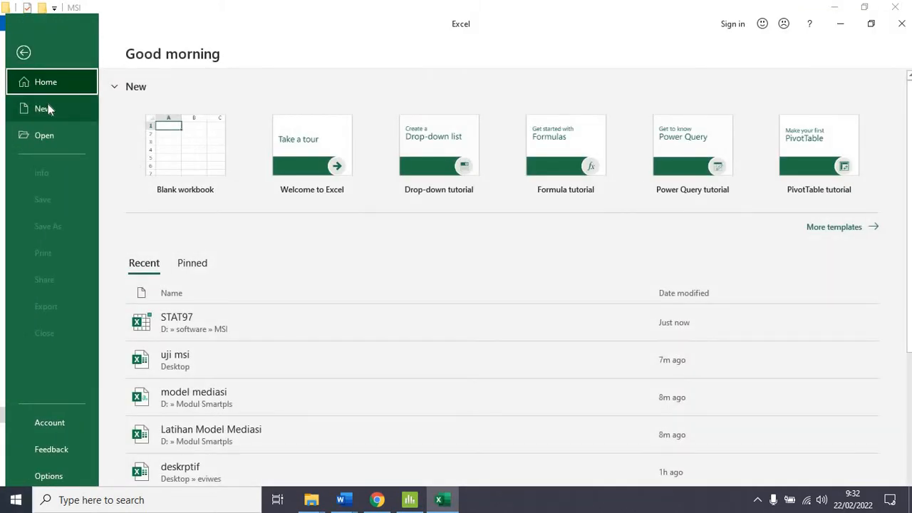
click(189, 362)
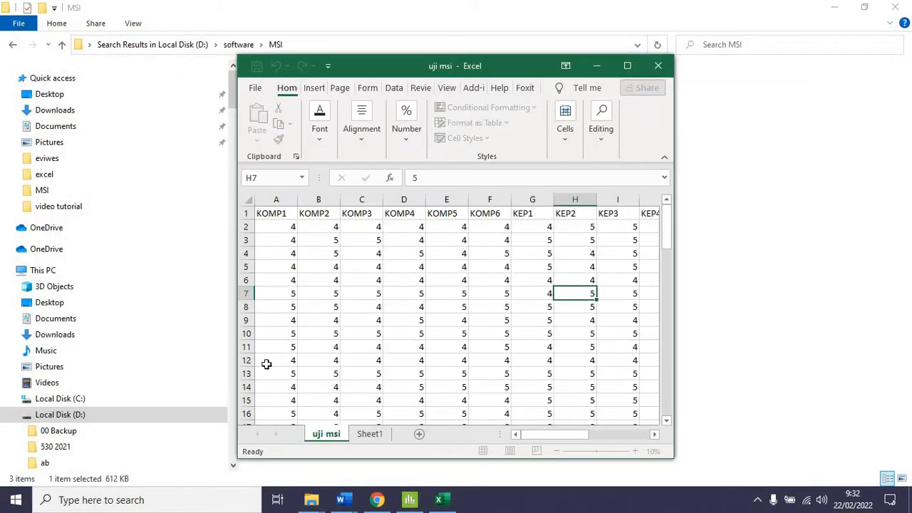
click(626, 66)
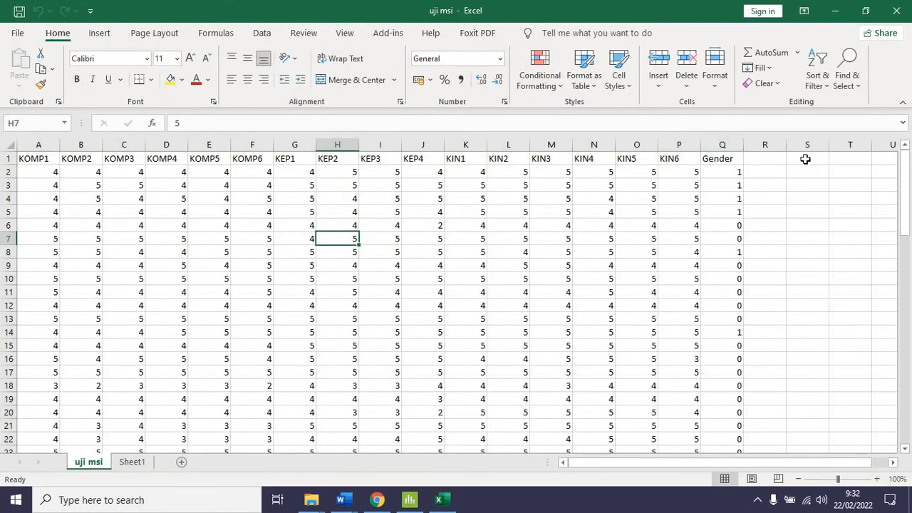
Start the Succesive Interval analysis, merging styles with the same names, and set its data range to A1:F75 on the uji msi sheet
click(389, 34)
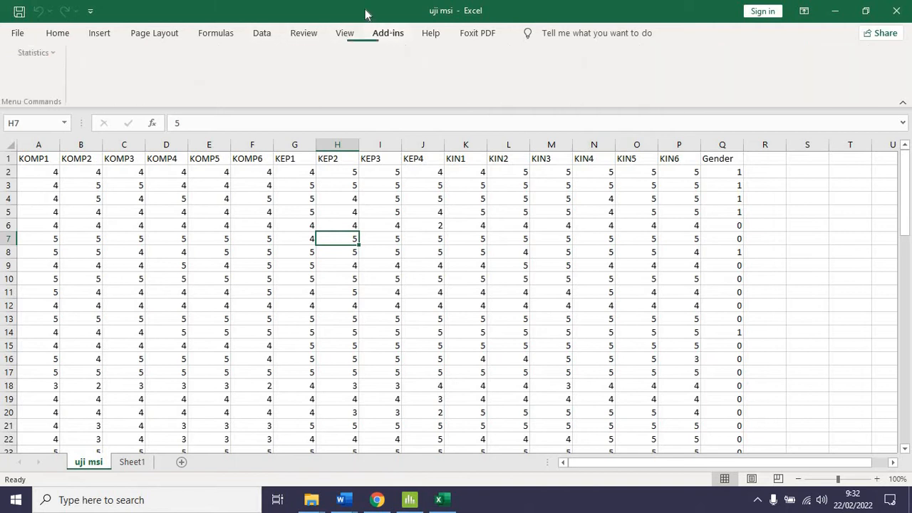
click(40, 51)
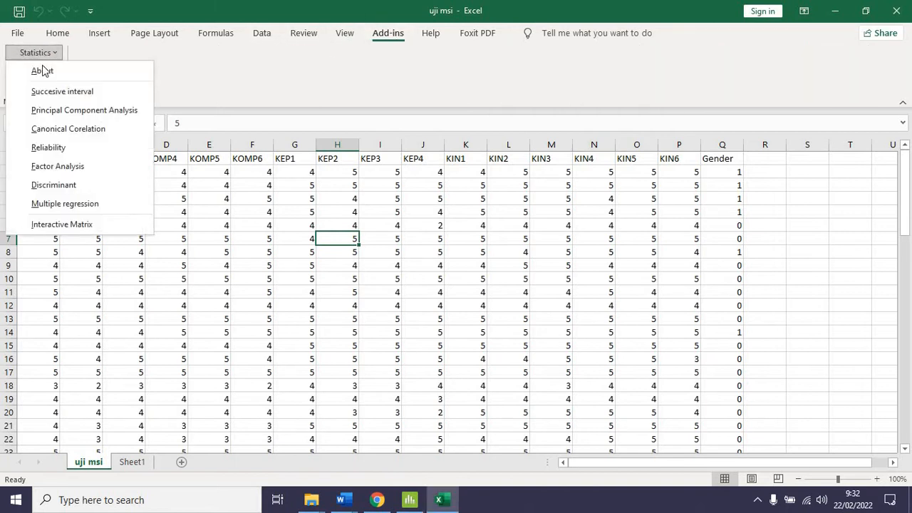
click(71, 93)
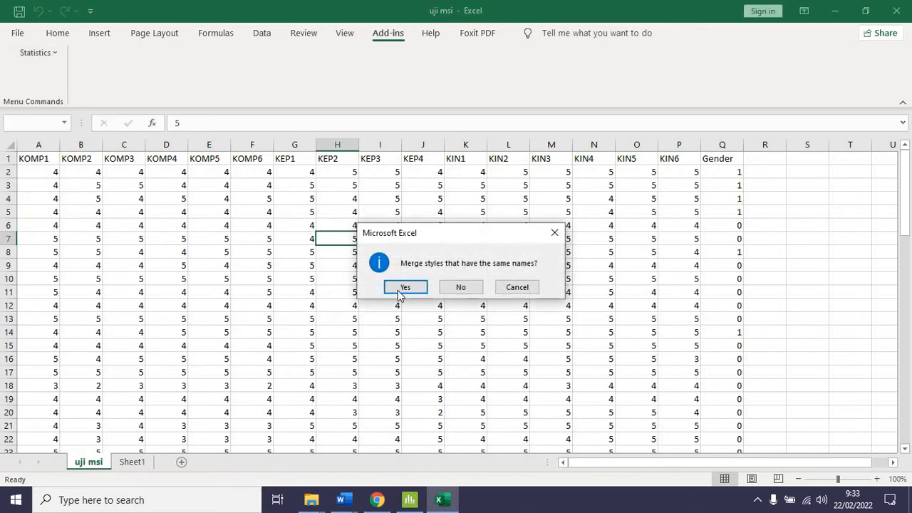
click(404, 288)
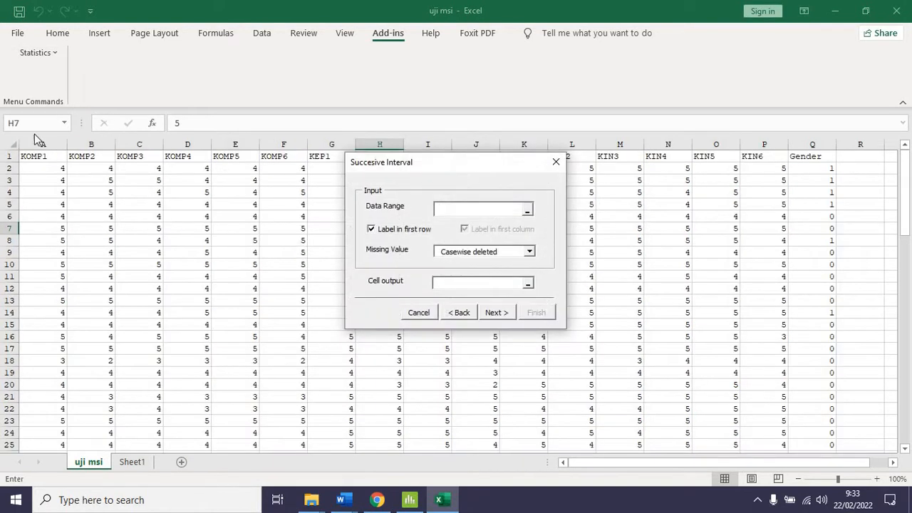
drag(24, 155, 283, 161)
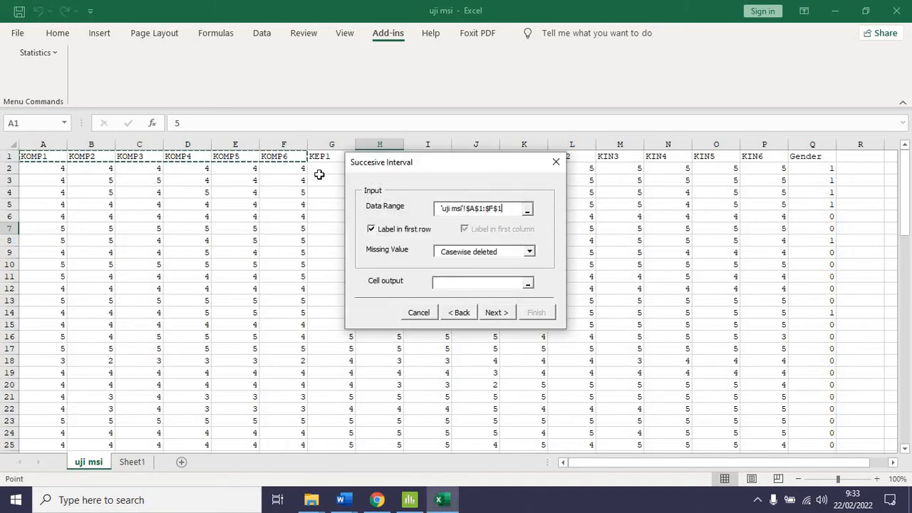
key(ctrl+shift+Down)
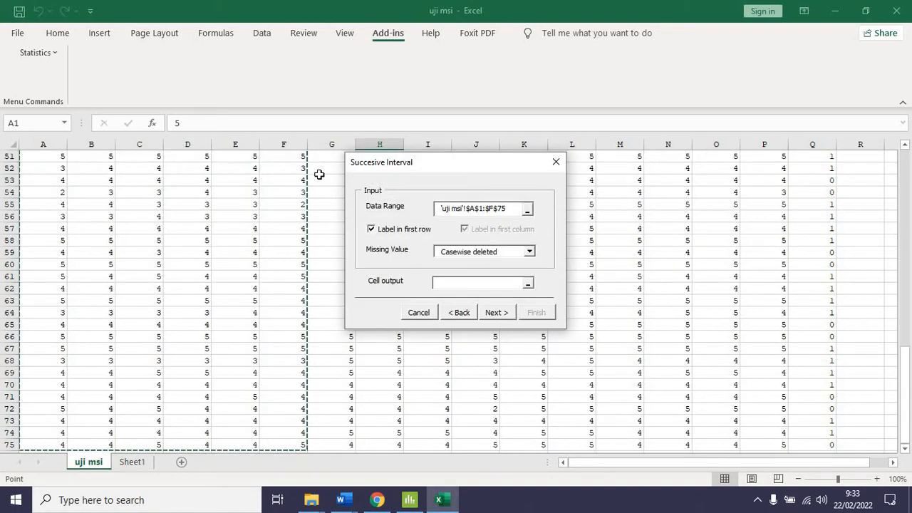
scroll(151, 244, up, 9)
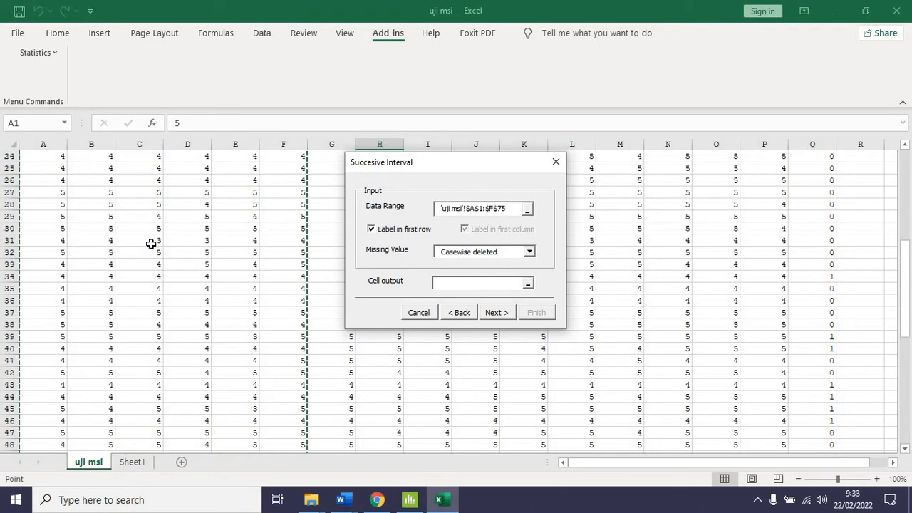
scroll(151, 244, up, 8)
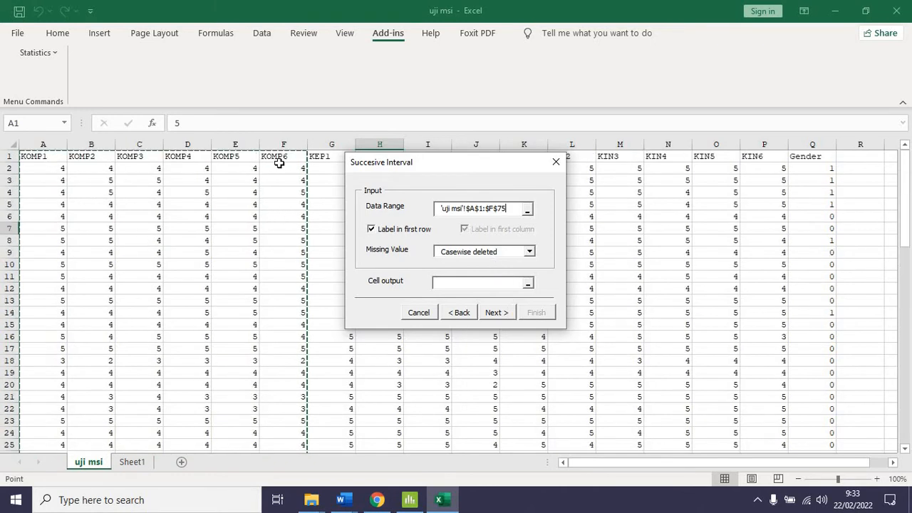
Set the Succesive Interval cell output to S1 on the uji msi sheet and continue to variable selection
click(890, 462)
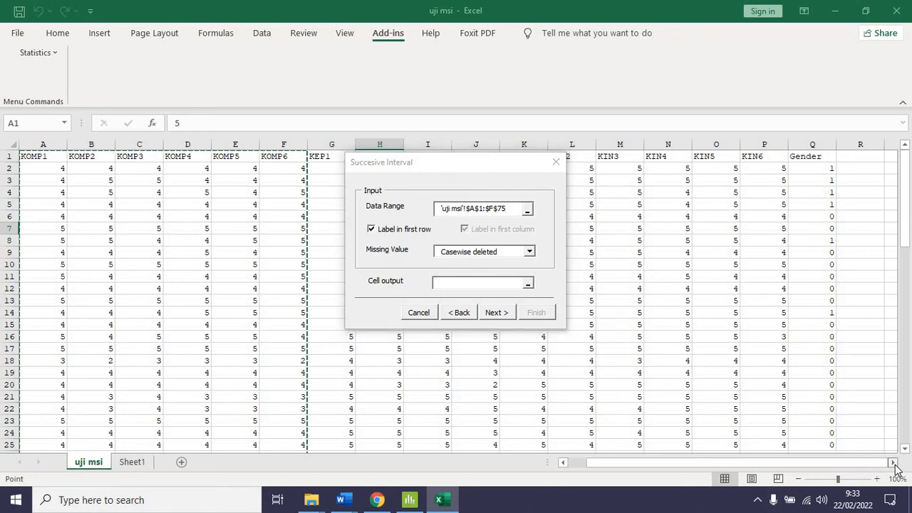
click(461, 281)
click(776, 156)
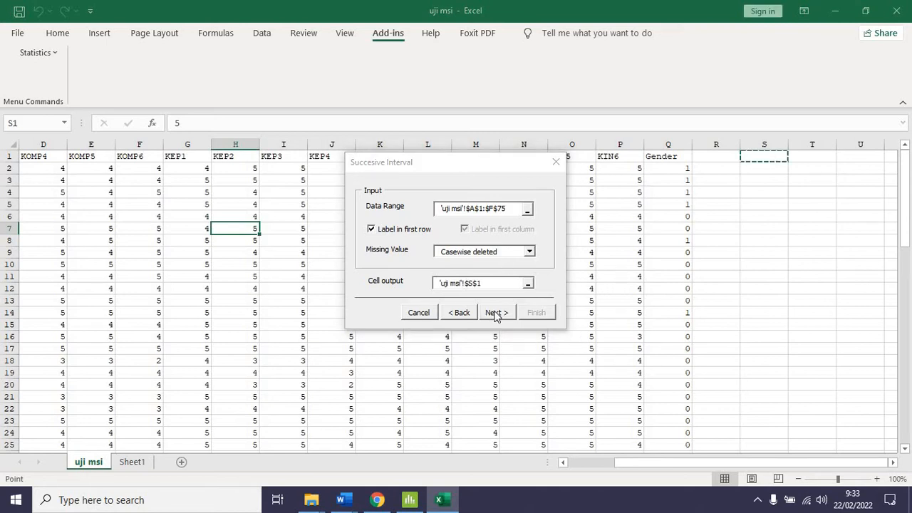
click(495, 313)
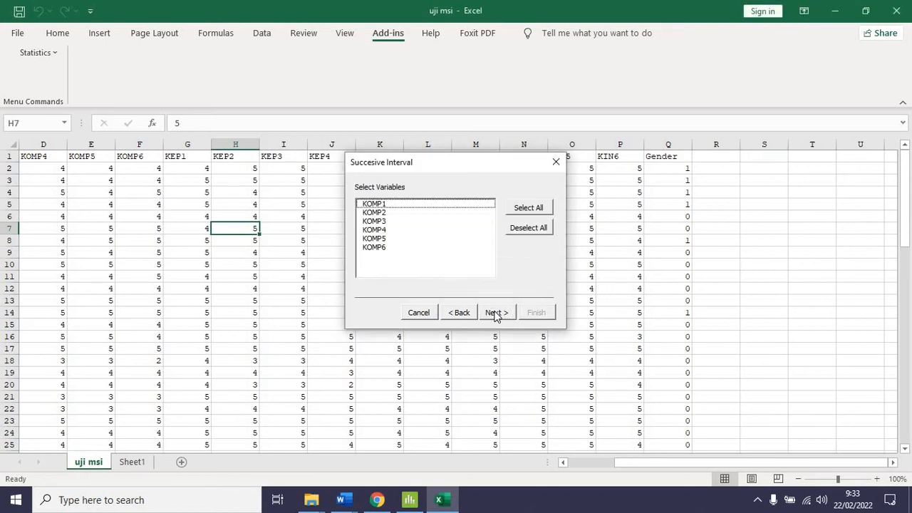
Include all variables KOMP1 to KOMP6, set the maximum value to 5, and finish the conversion
click(527, 208)
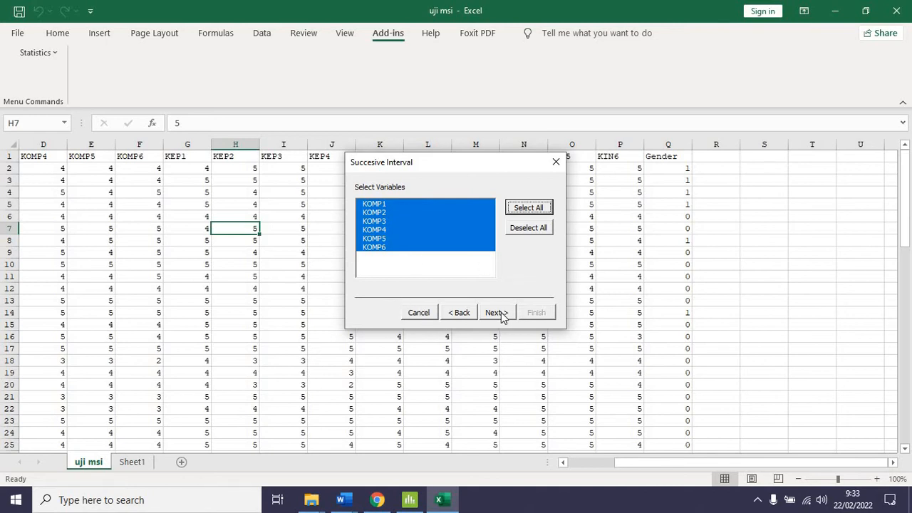
click(497, 314)
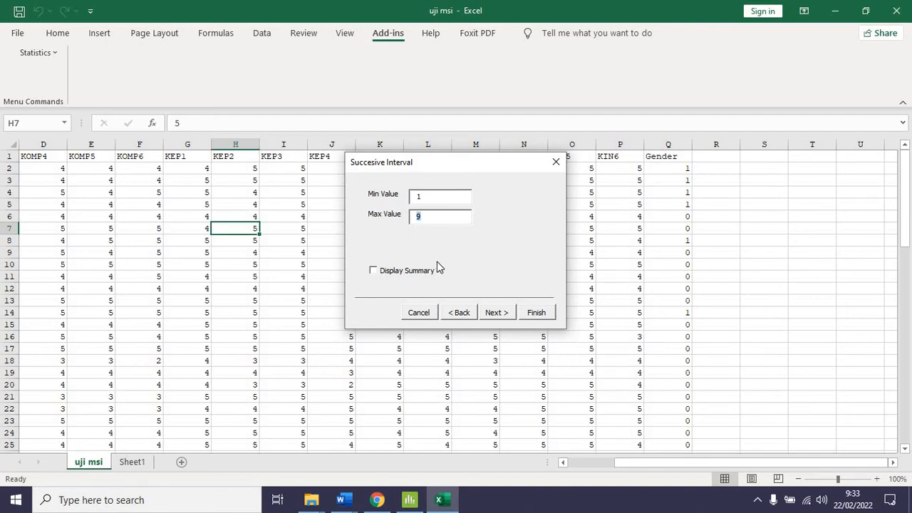
text(5)
click(496, 314)
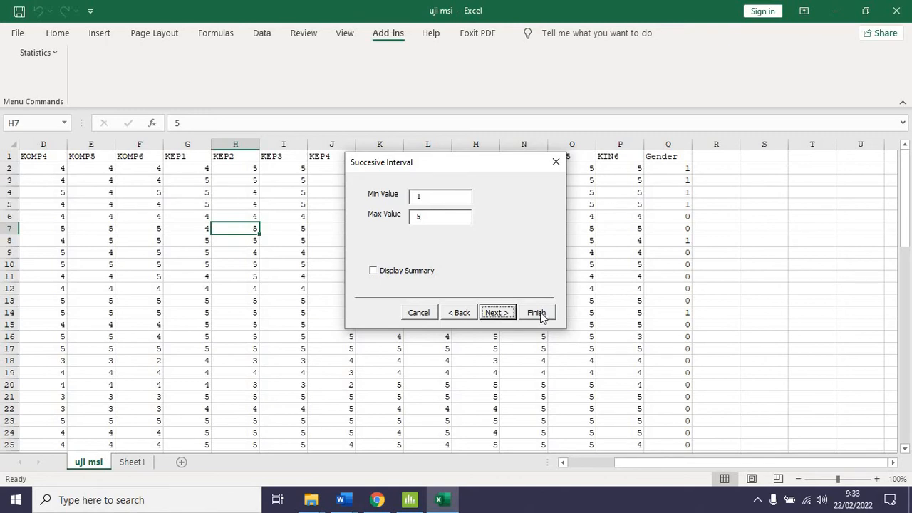
click(538, 314)
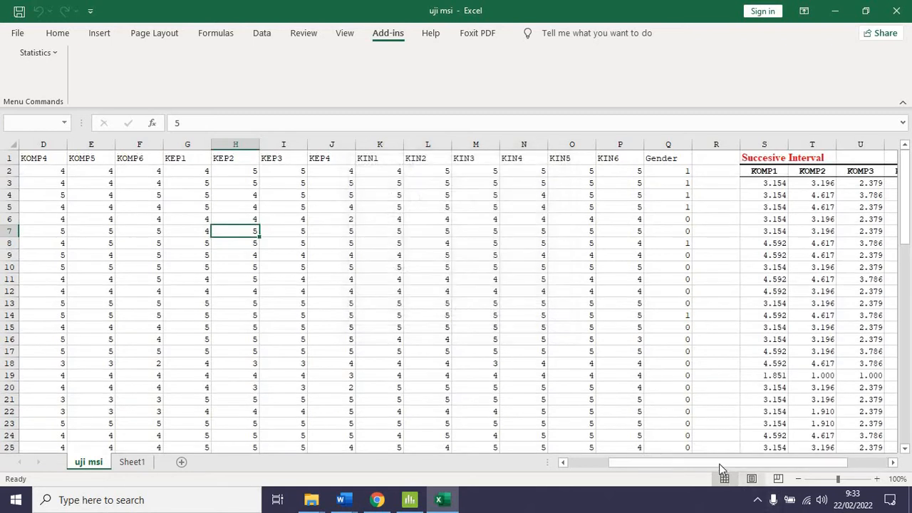
Examine the converted interval values for KOMP1 to KOMP6 in columns S to X, and return to the original data
drag(722, 469, 854, 461)
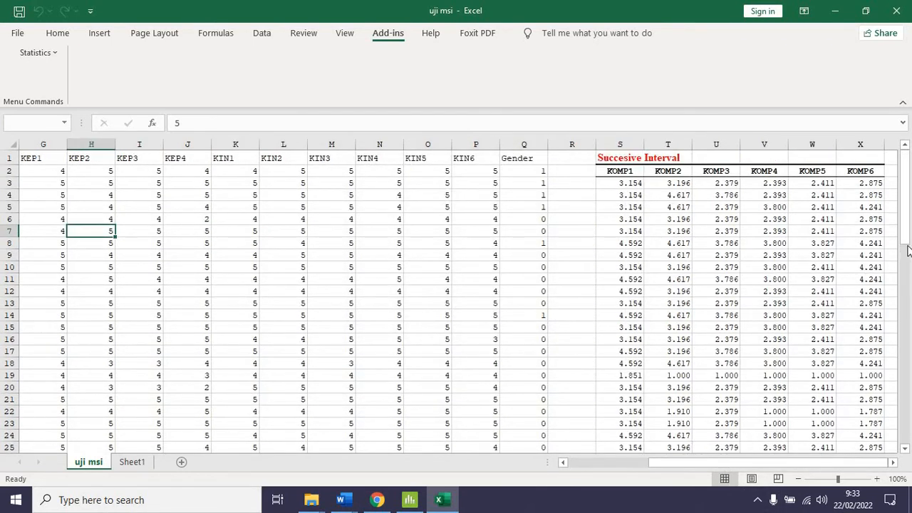
drag(908, 276, 890, 166)
click(894, 463)
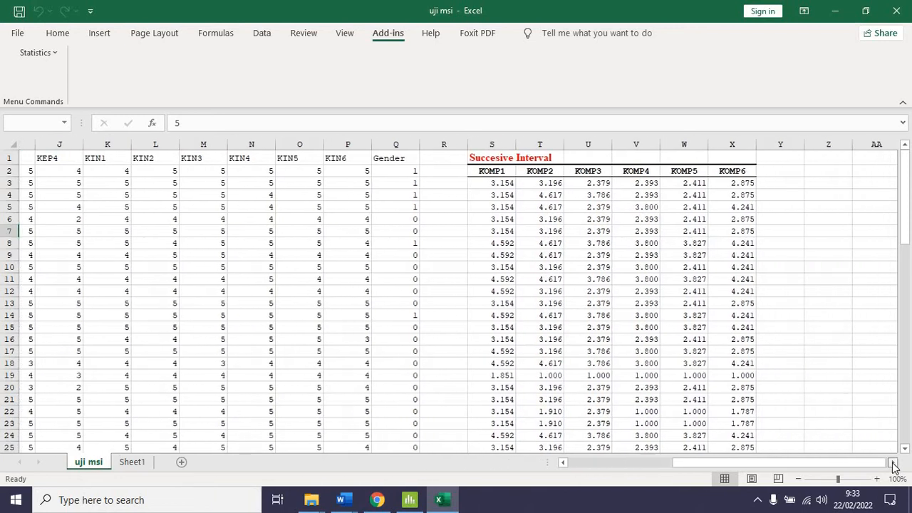
click(724, 167)
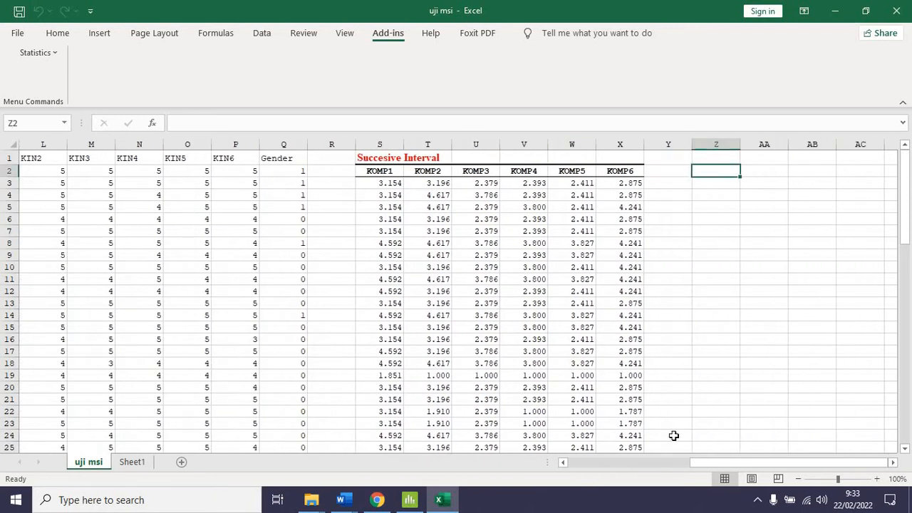
drag(716, 462, 254, 187)
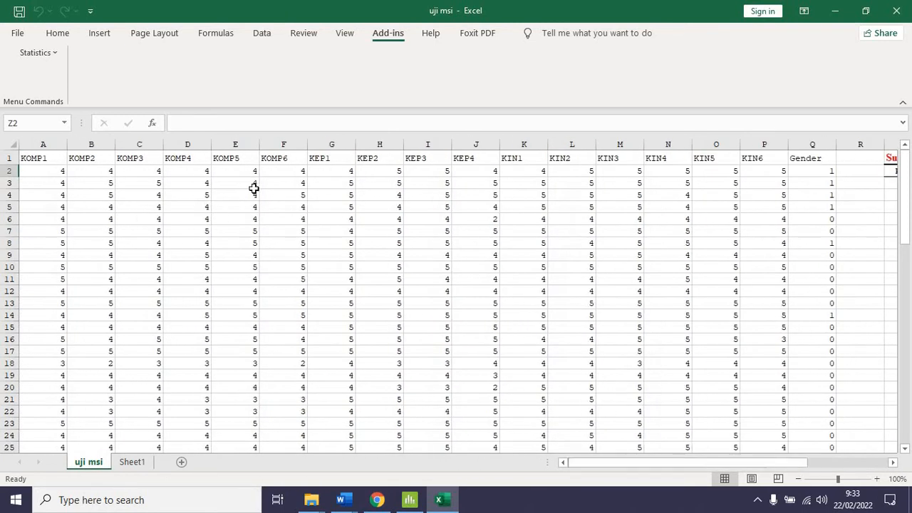
Start another Succesive Interval analysis and set its data range to G1:J75, covering KEP1 to KEP4 on the uji msi sheet
click(323, 158)
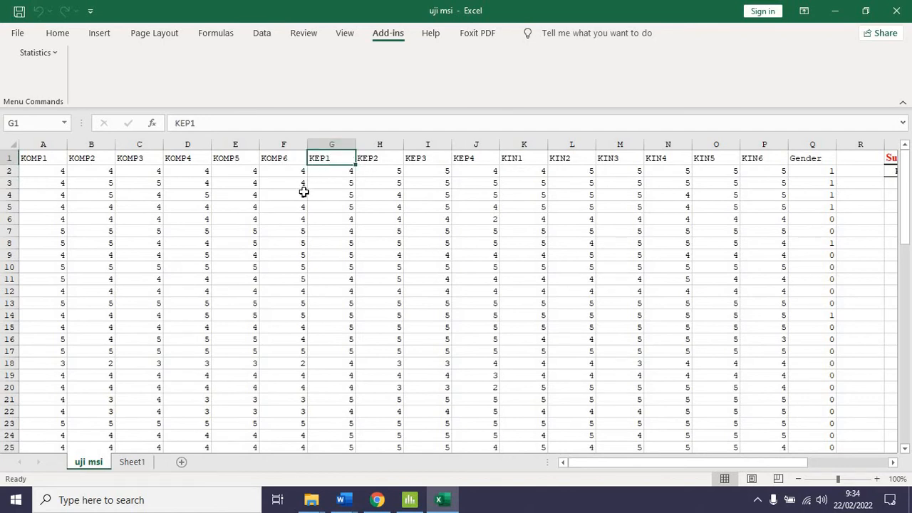
click(50, 54)
click(57, 90)
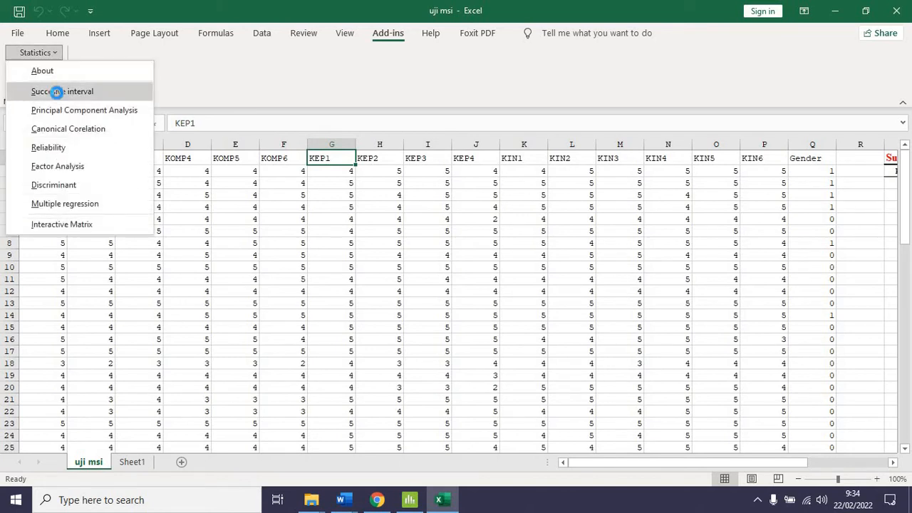
click(408, 287)
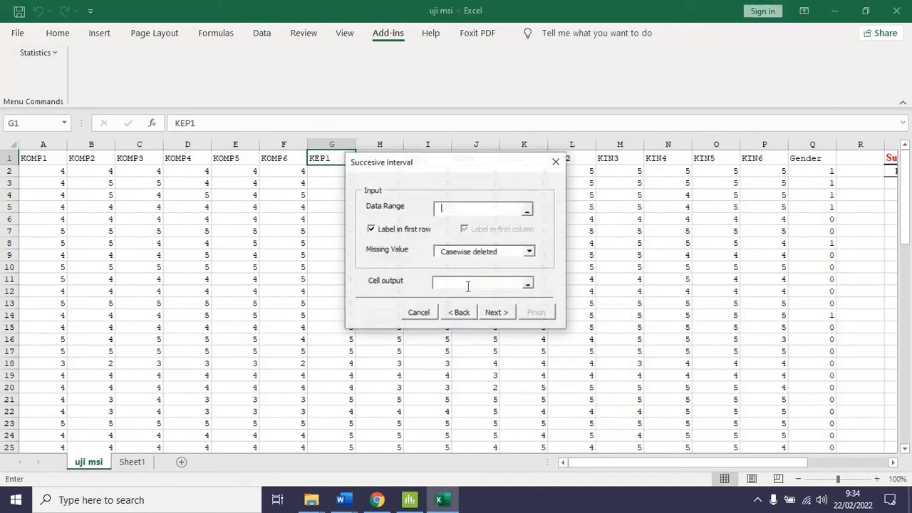
drag(319, 163, 491, 157)
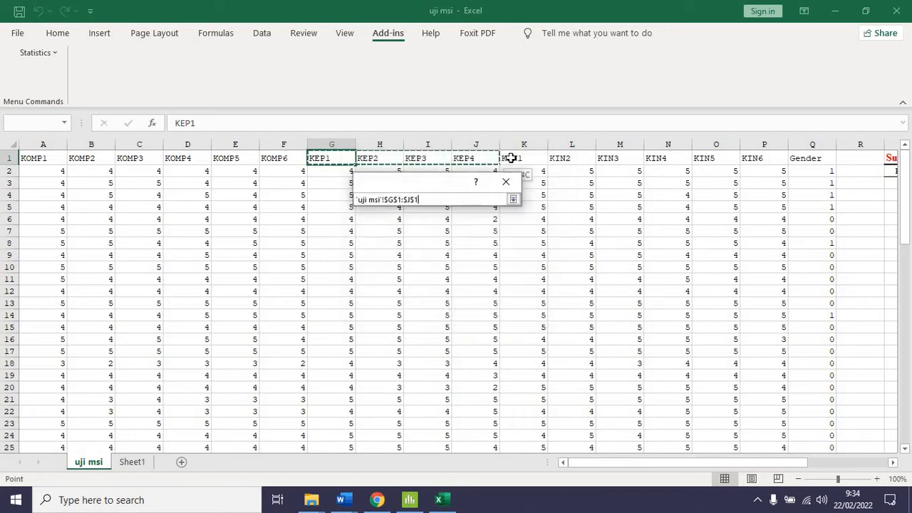
drag(431, 156, 477, 155)
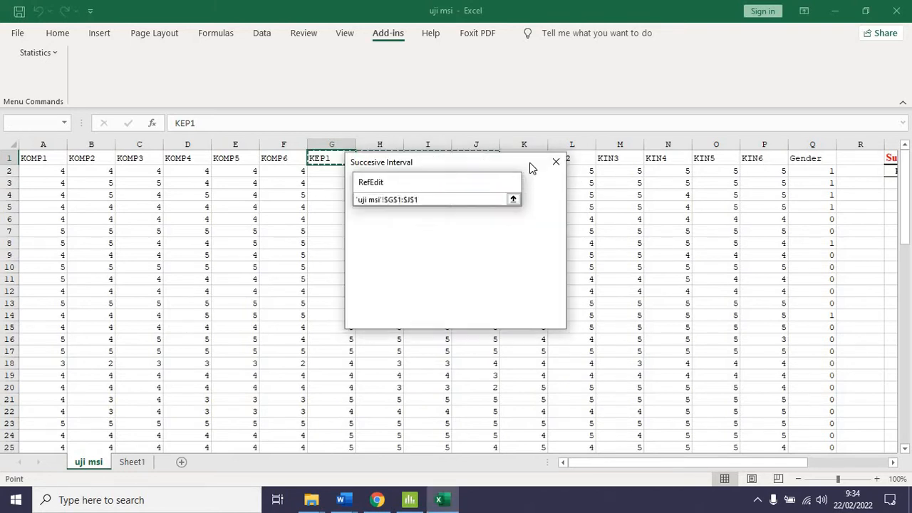
key(ctrl+shift+Down)
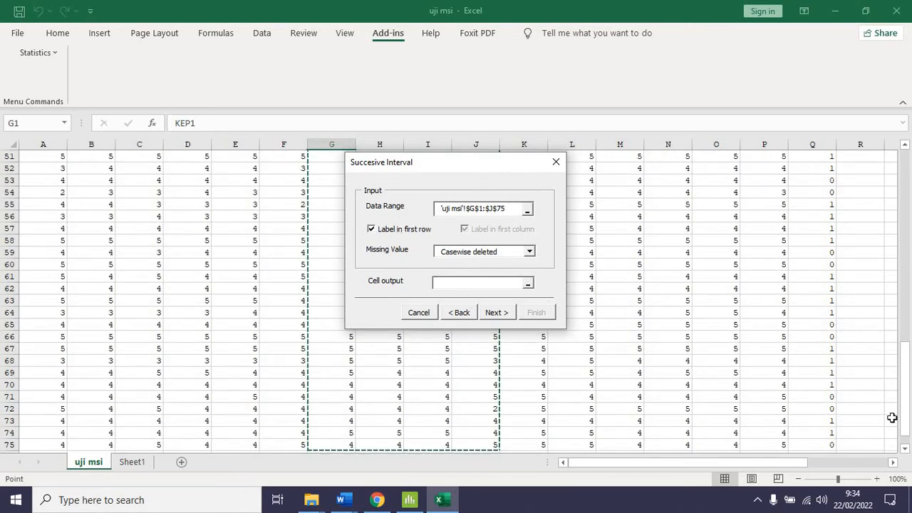
Set the Succesive Interval cell output to Z1 on the uji msi sheet
drag(893, 462, 893, 462)
drag(902, 368, 753, 171)
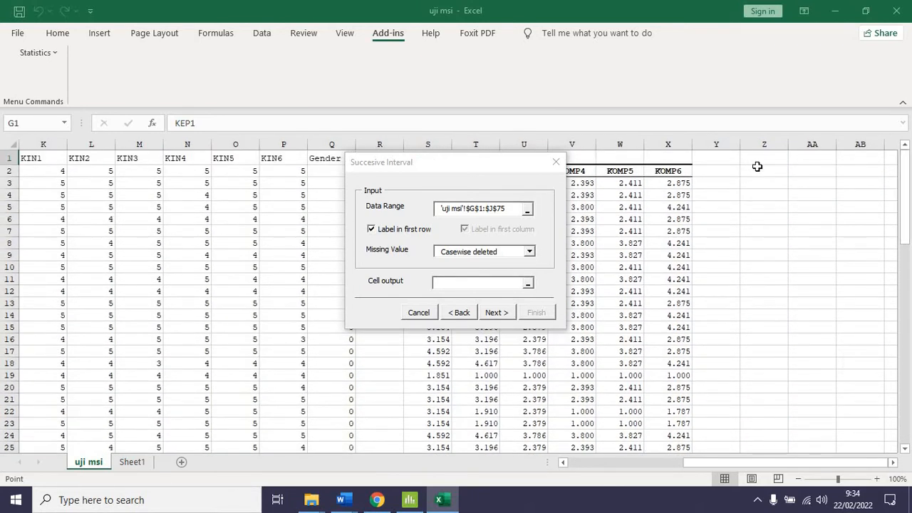
click(772, 159)
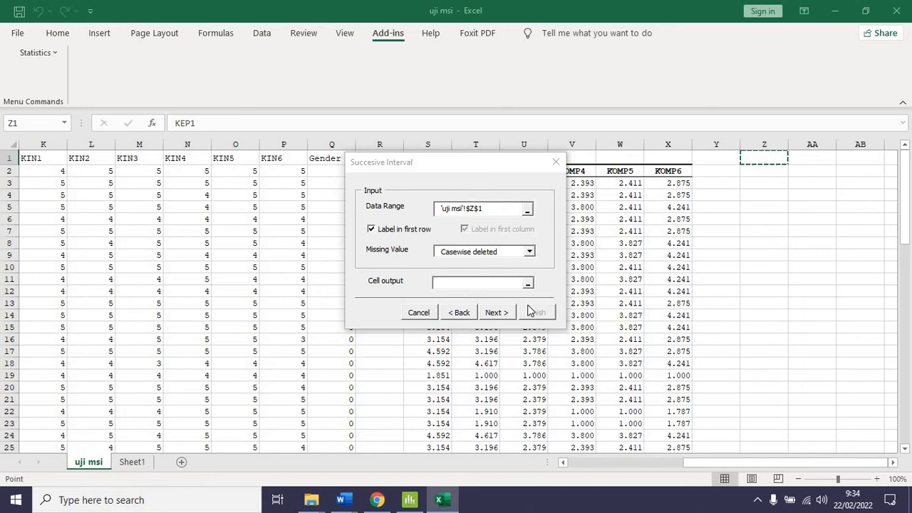
click(511, 280)
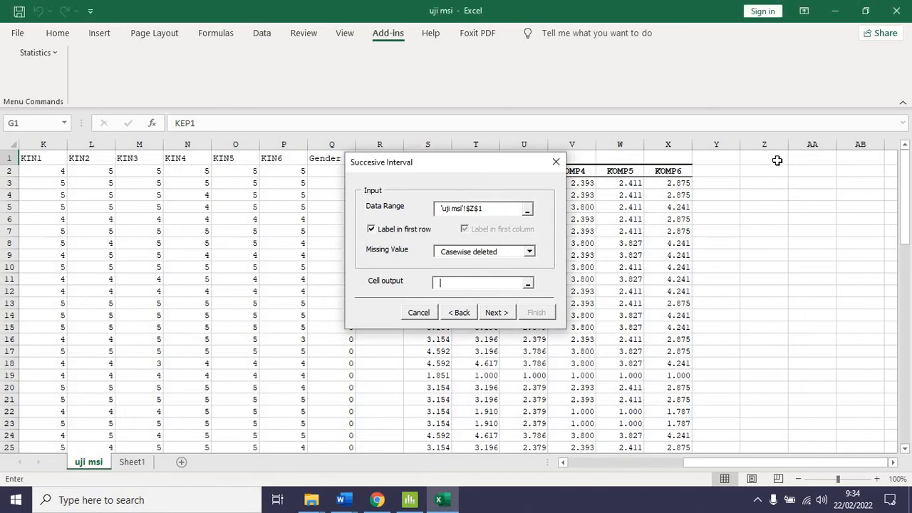
click(775, 160)
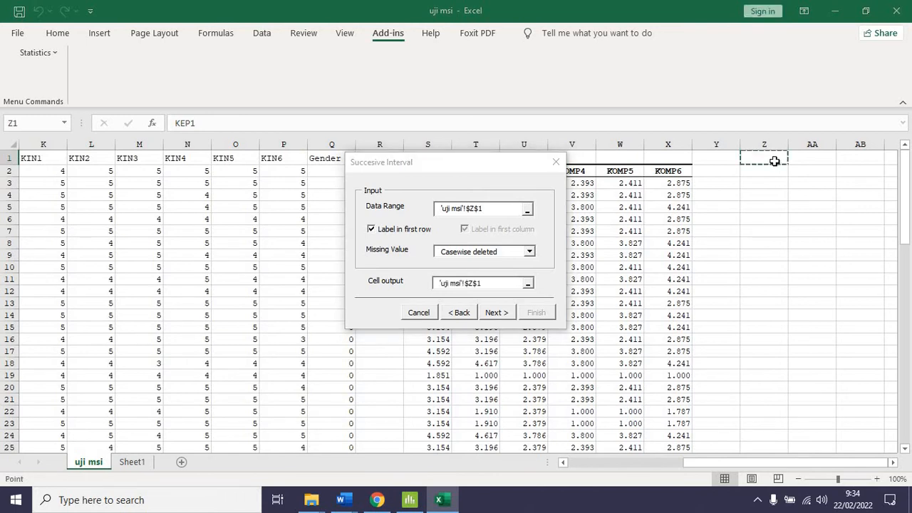
Clear the incorrect data range, reselect G1:J75 for KEP1 to KEP4, and continue to variable selection
click(456, 209)
drag(456, 211, 407, 204)
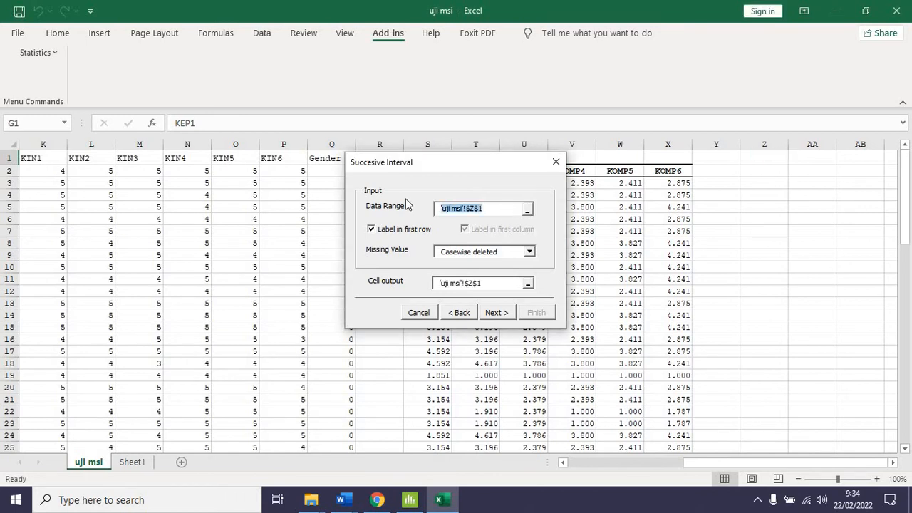
key(BackSpace)
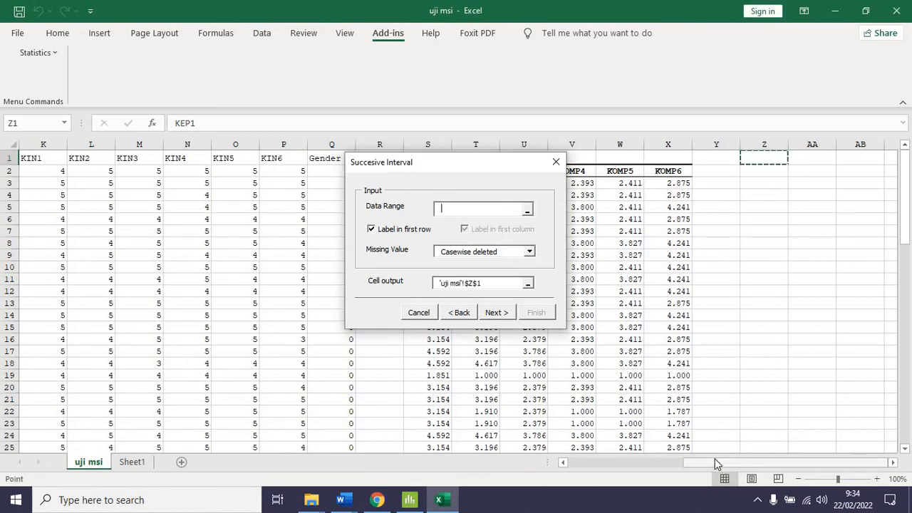
drag(714, 462, 179, 179)
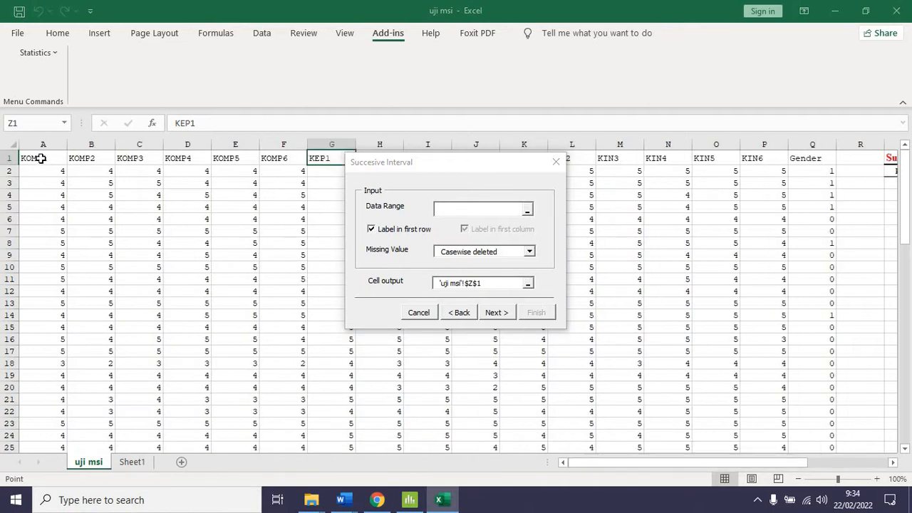
click(62, 158)
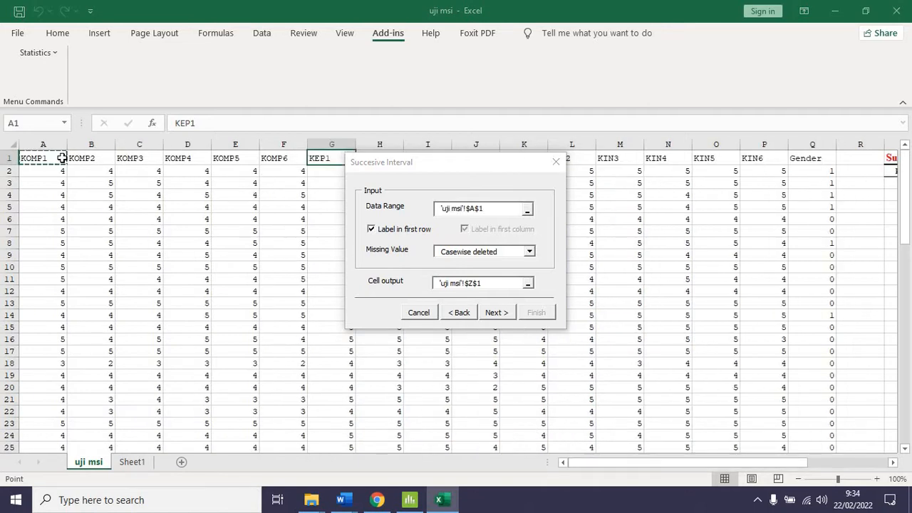
click(327, 158)
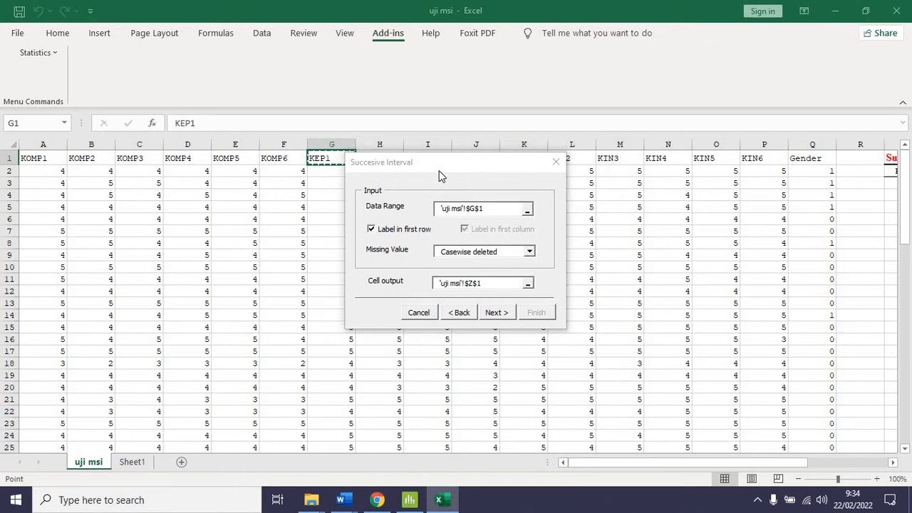
shift+click(489, 156)
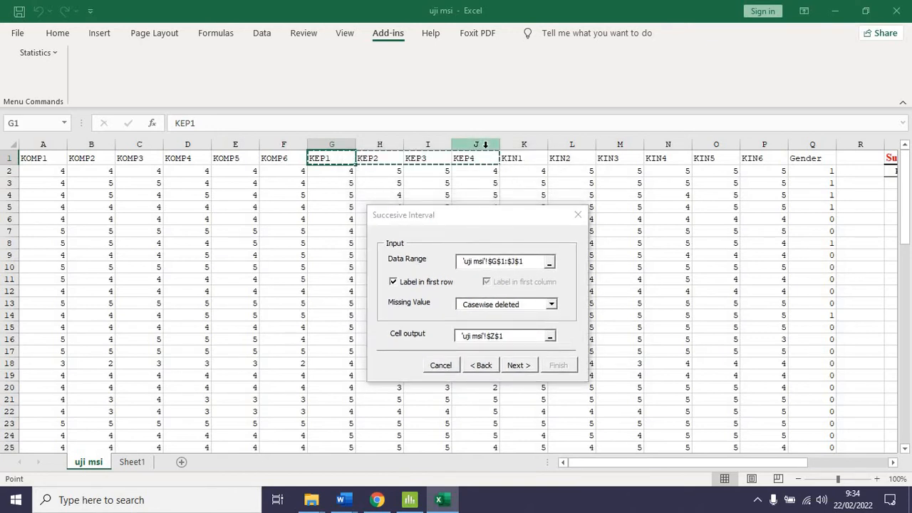
drag(350, 157, 485, 431)
click(519, 367)
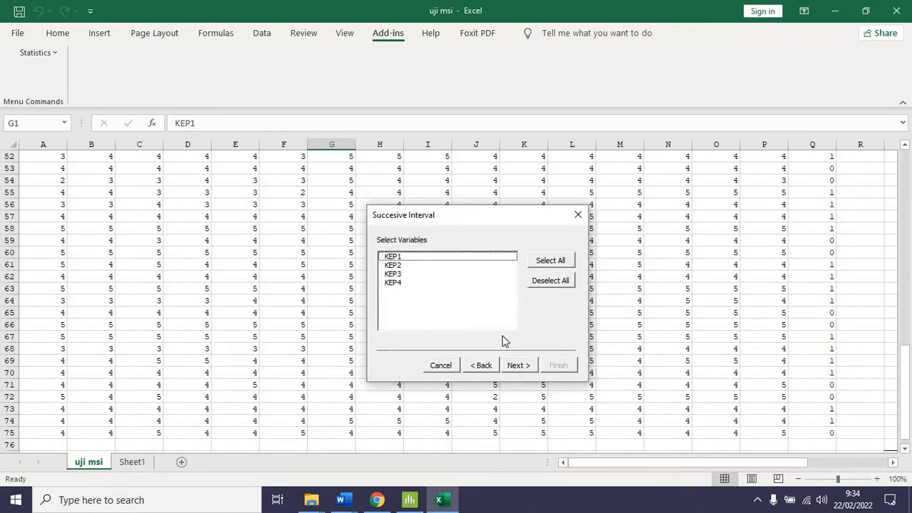
Include all variables KEP1 to KEP4, set the maximum value to 5, and finish the conversion
click(552, 260)
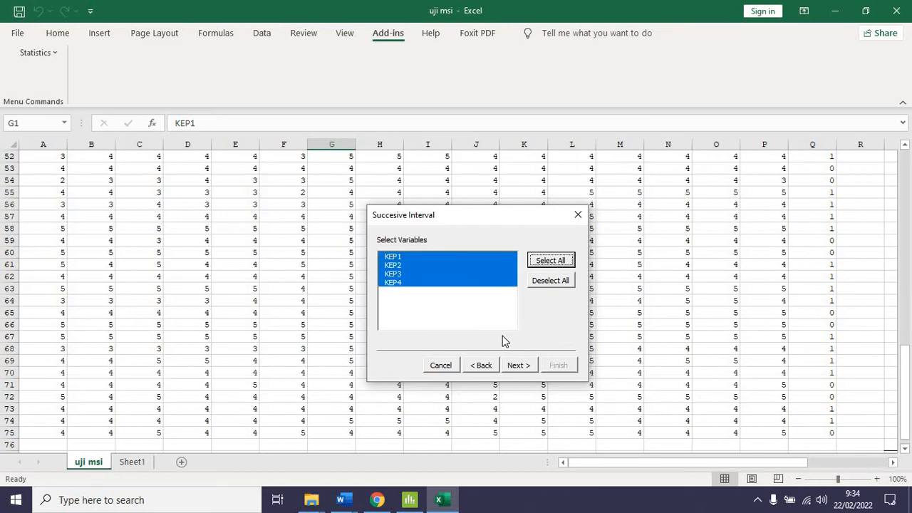
click(519, 368)
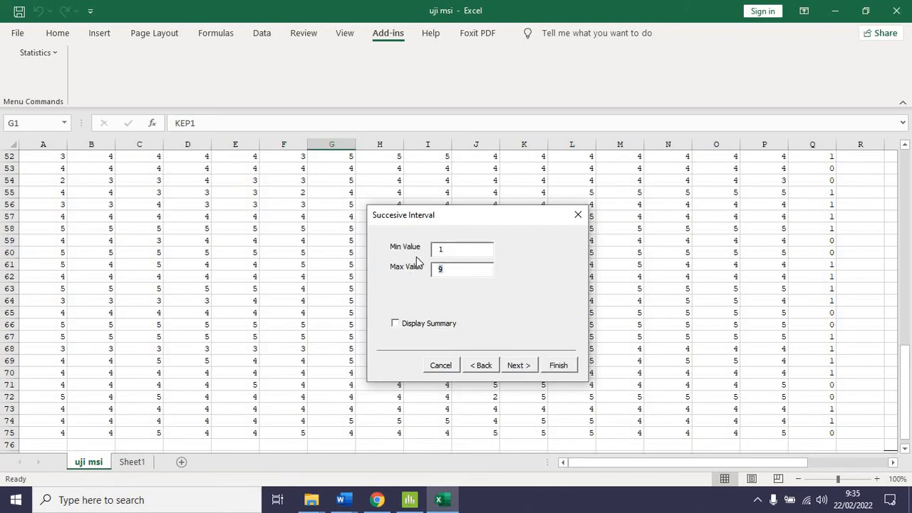
text(5)
click(510, 369)
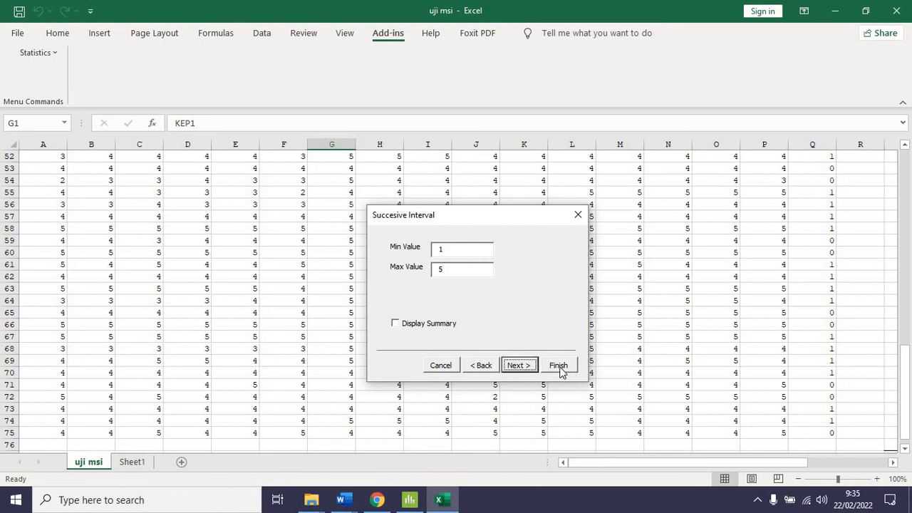
click(559, 366)
Review the converted interval values for KEP1 to KEP4 in columns Z to AC and select the empty cell AE1
drag(726, 465, 844, 466)
scroll(780, 292, up, 17)
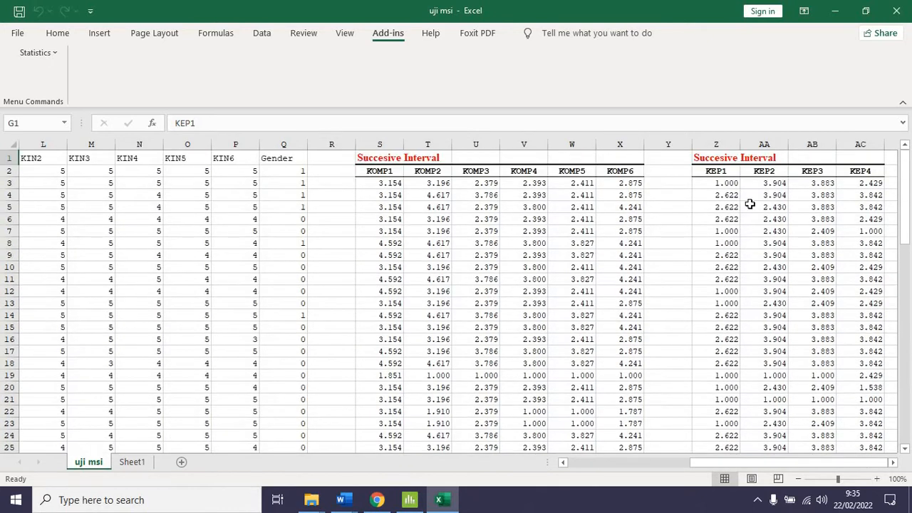
click(894, 464)
click(895, 464)
click(894, 463)
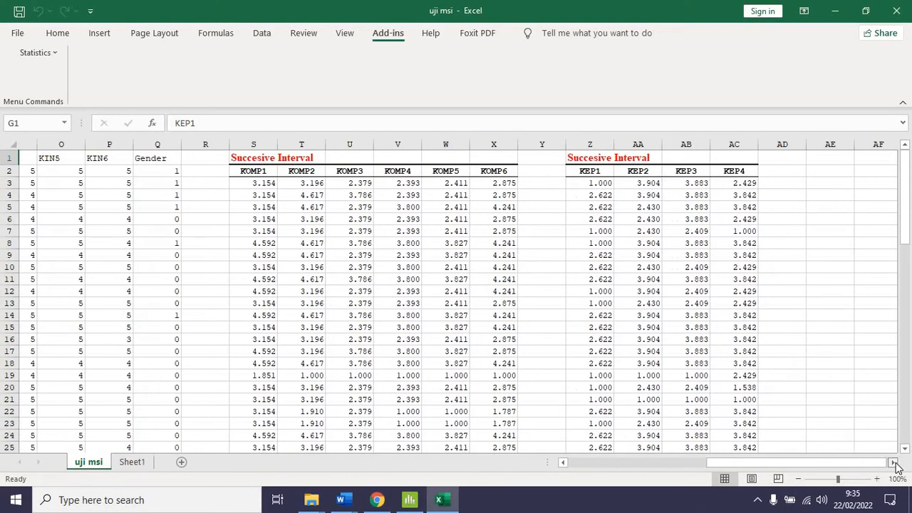
click(802, 169)
click(799, 157)
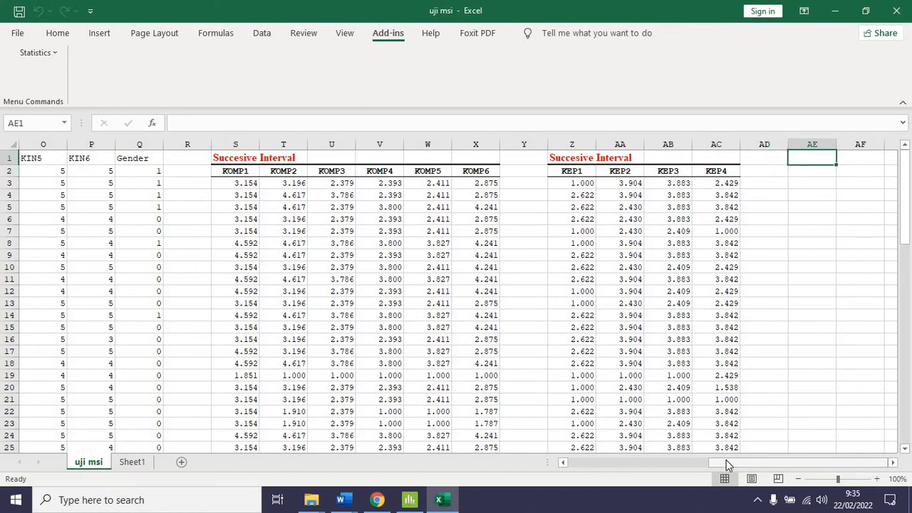
drag(726, 464, 672, 460)
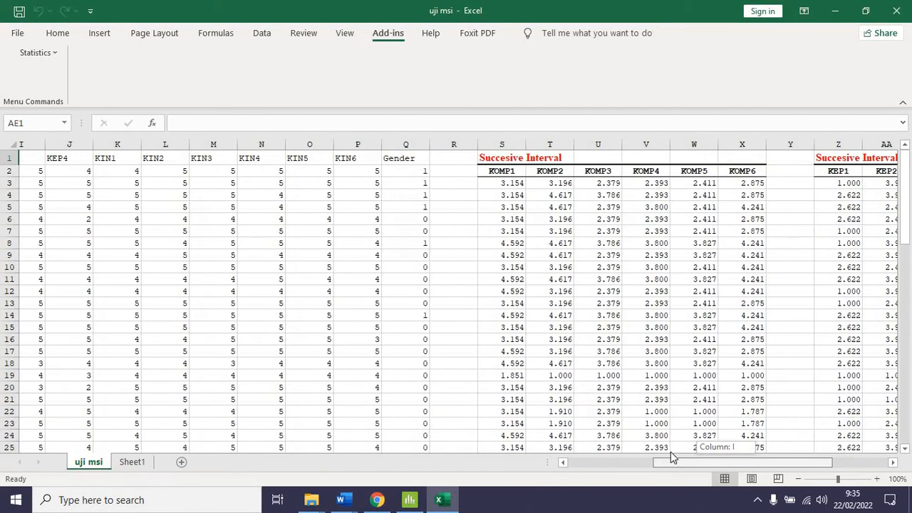
drag(731, 442, 738, 438)
Start a Succesive Interval analysis for the KIN variables and set its cell output to AE1 on the uji msi sheet
click(38, 62)
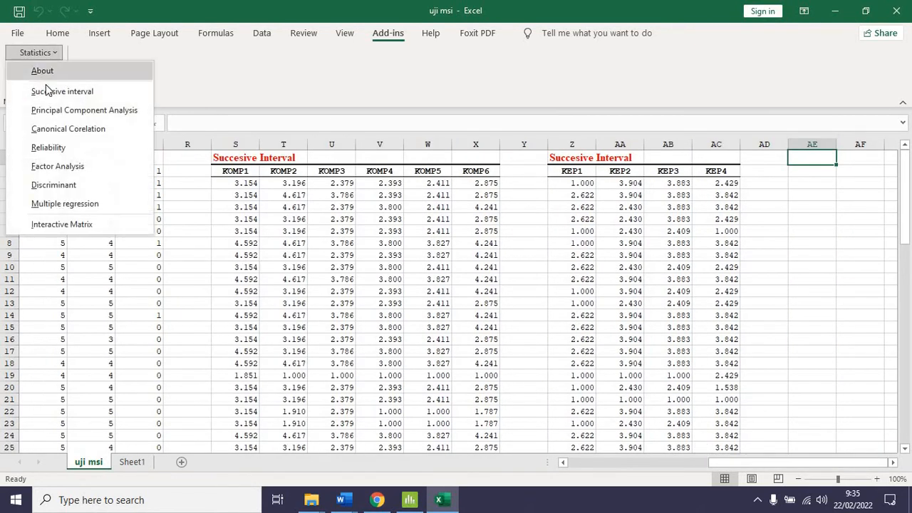
click(45, 90)
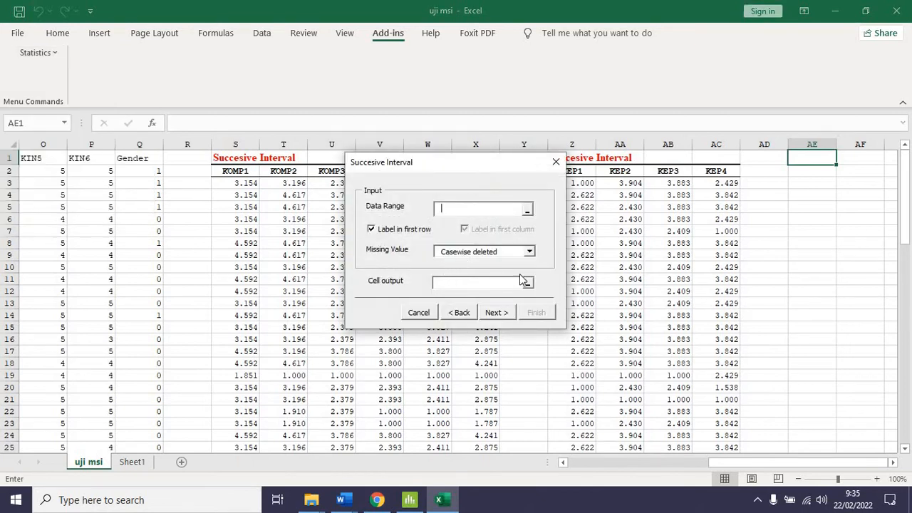
click(483, 282)
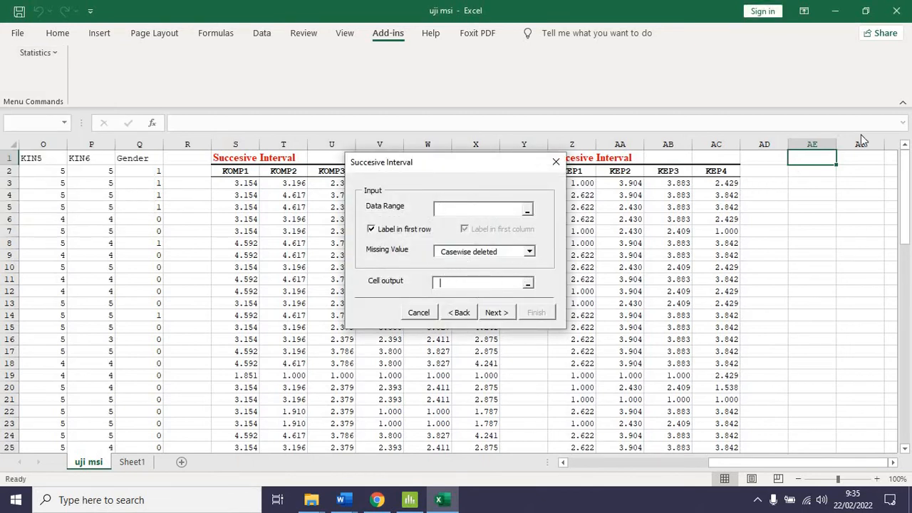
click(815, 159)
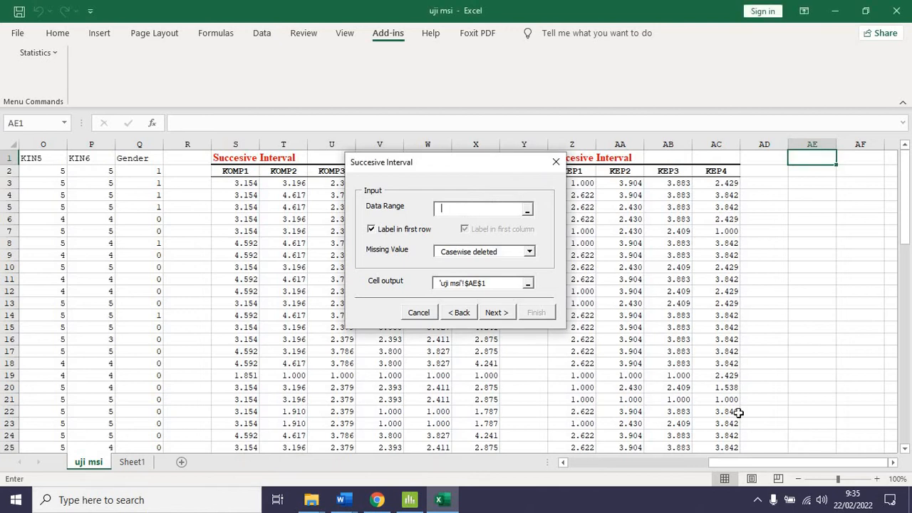
Set the data range to K1:P75, covering KIN1 to KIN6, and continue to variable selection
drag(755, 462, 676, 457)
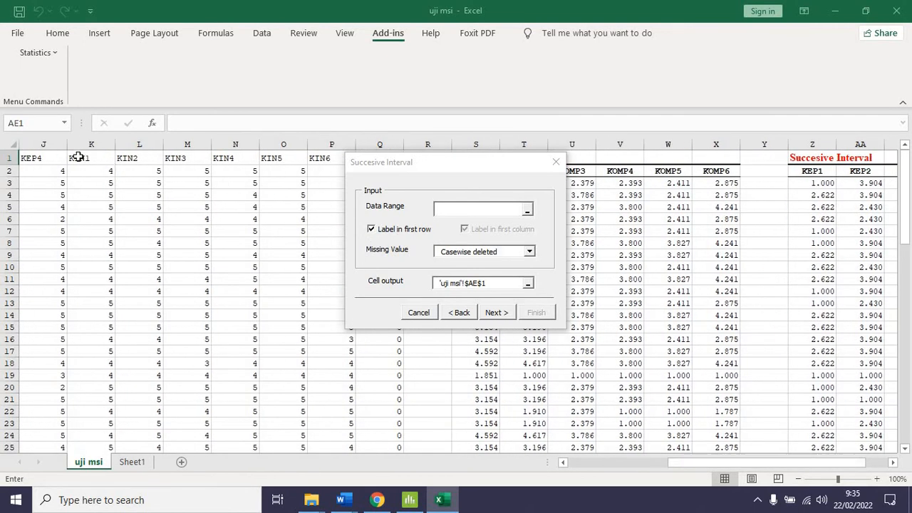
drag(77, 158, 327, 157)
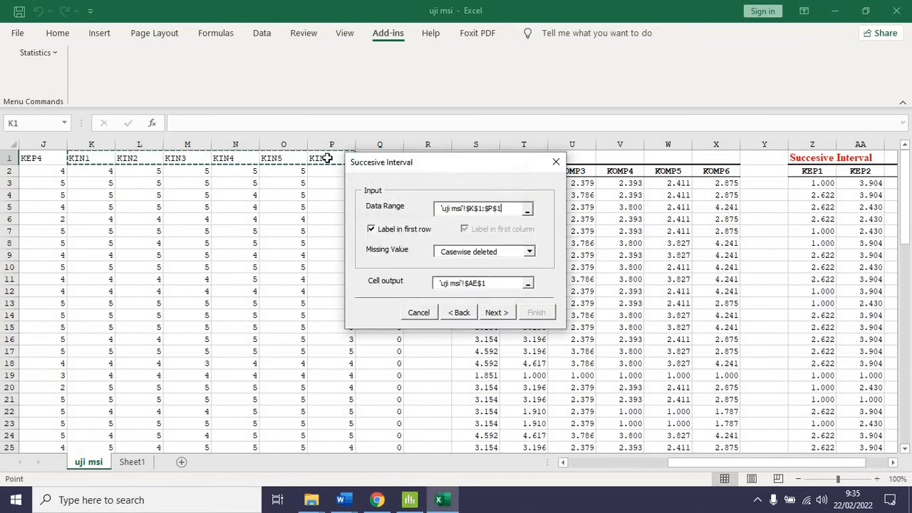
key(ctrl+shift+Down)
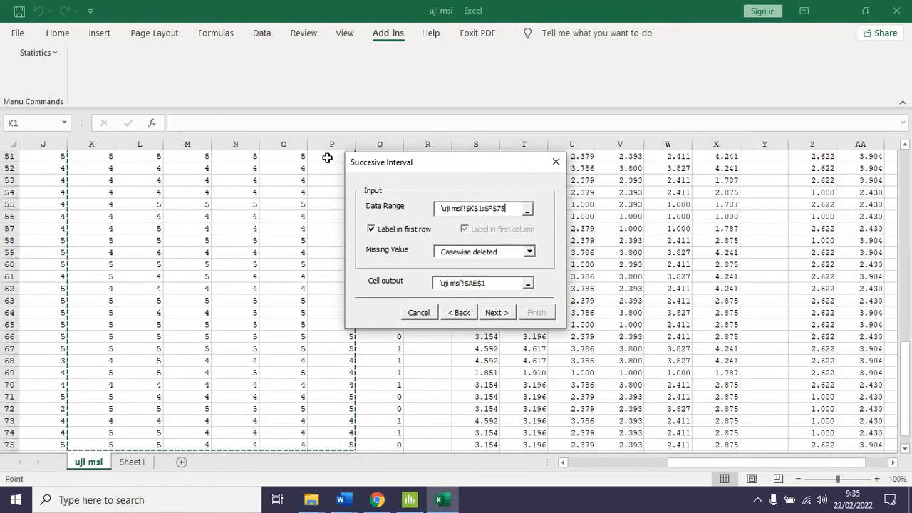
click(493, 313)
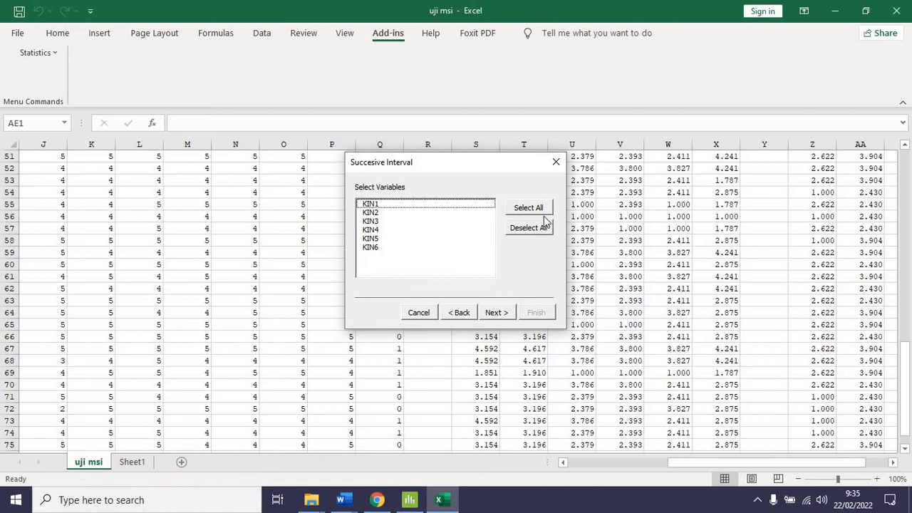
Include all variables KIN1 to KIN6, set the maximum value to 5, finish the conversion, and view the output
click(541, 214)
click(496, 314)
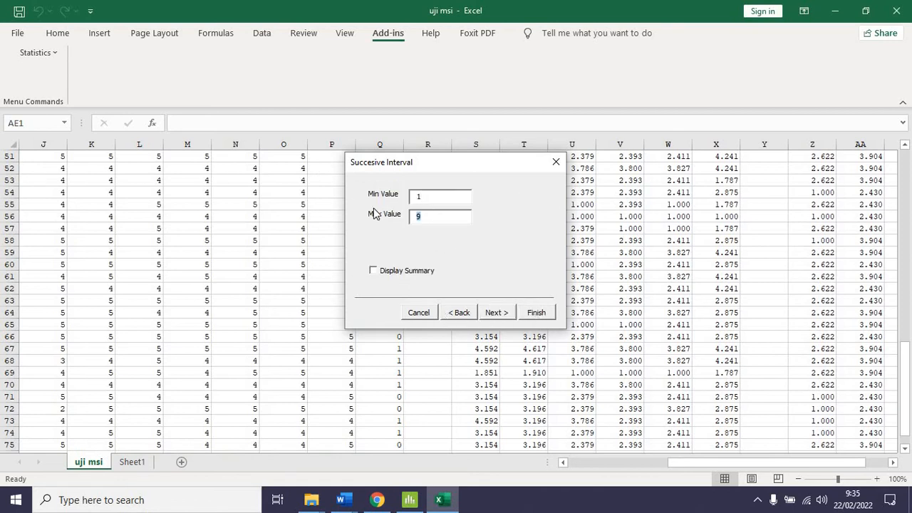
text(5)
click(539, 314)
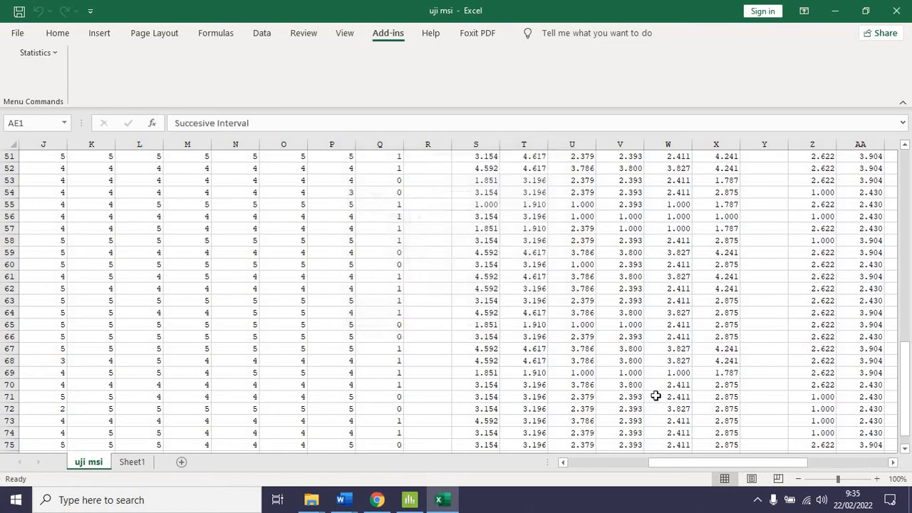
drag(698, 463, 843, 446)
scroll(643, 305, up, 17)
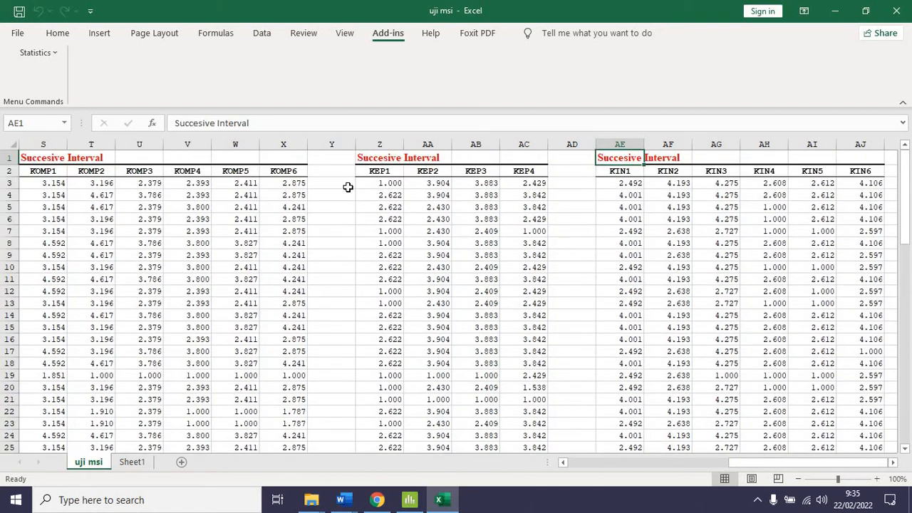
Add a KOMP total column with header KOMP in Y2 and =SUM(S3:X3) in Y3, filled down through all data rows
click(334, 170)
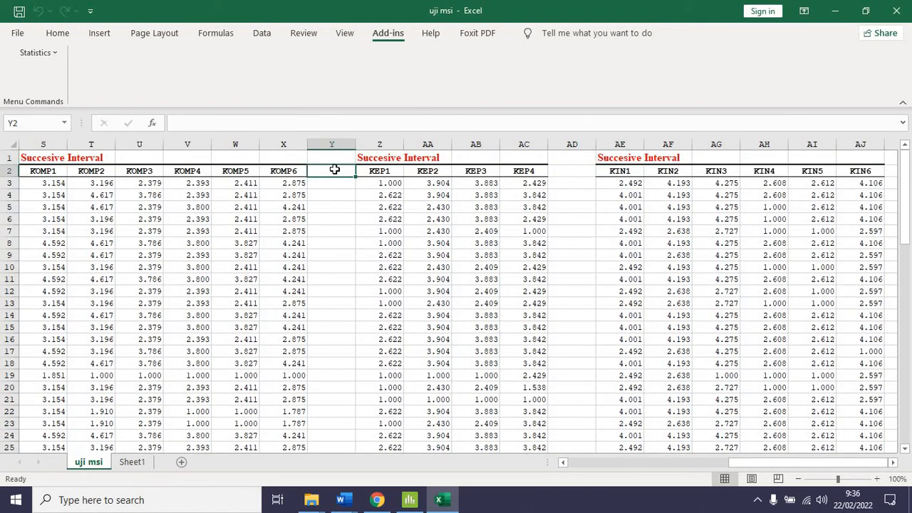
text(KOMP)
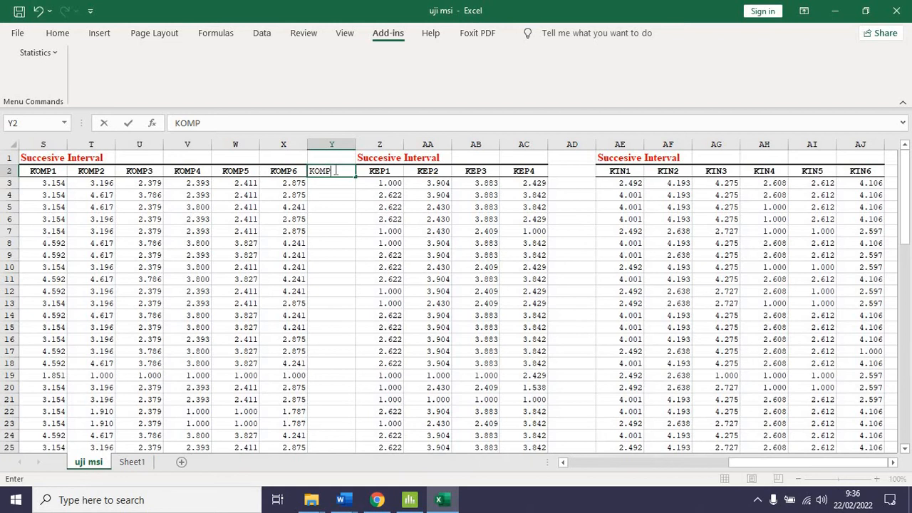
key(Return)
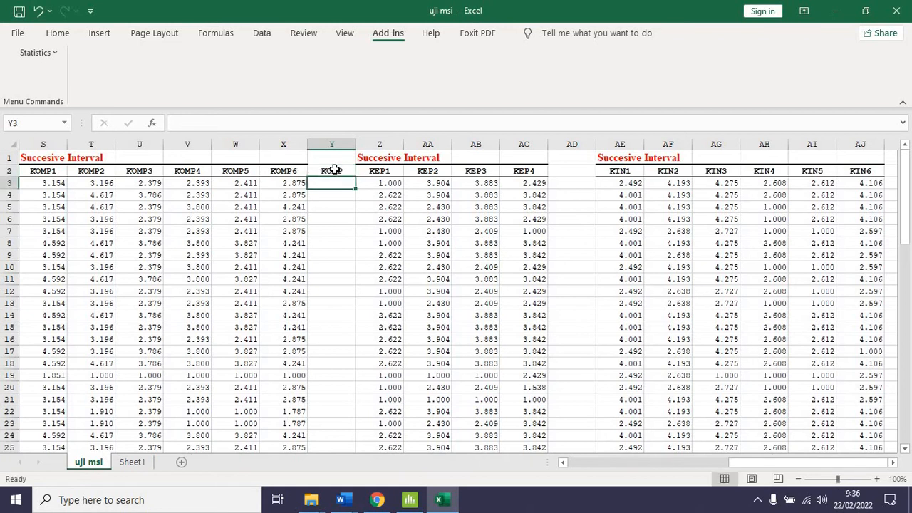
text(=sum())
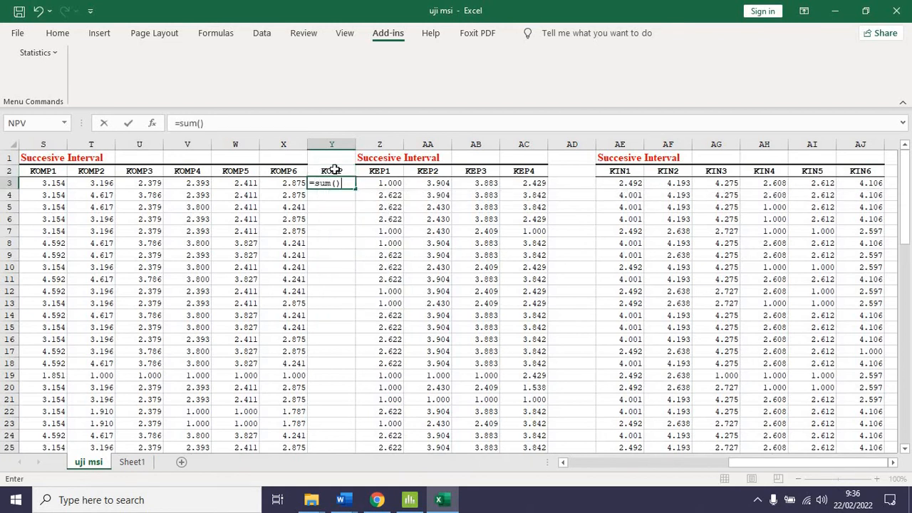
click(335, 185)
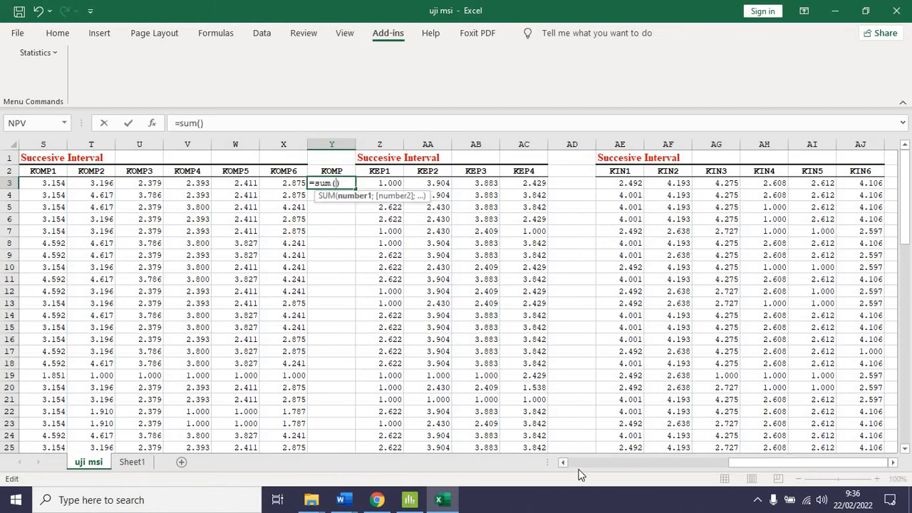
drag(735, 469, 674, 461)
drag(386, 184, 622, 175)
key(ctrl+Return)
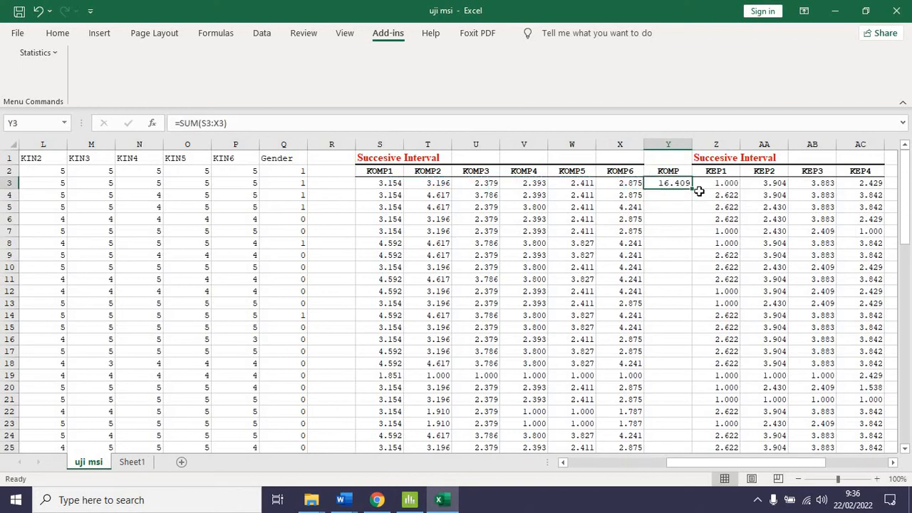
double_click(693, 187)
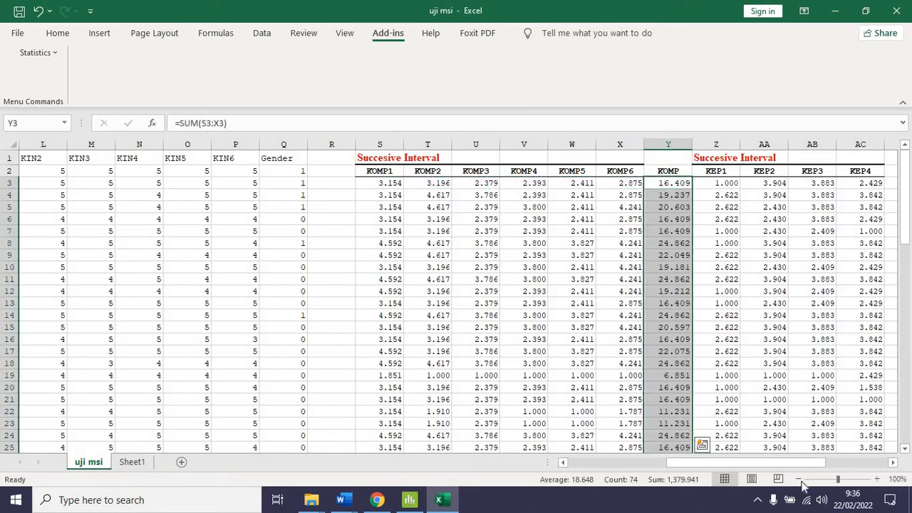
Enter the header KEP in AD2 and sum KEP1 to KEP4 in AD3 with the range Z3:AC3
drag(780, 461, 819, 462)
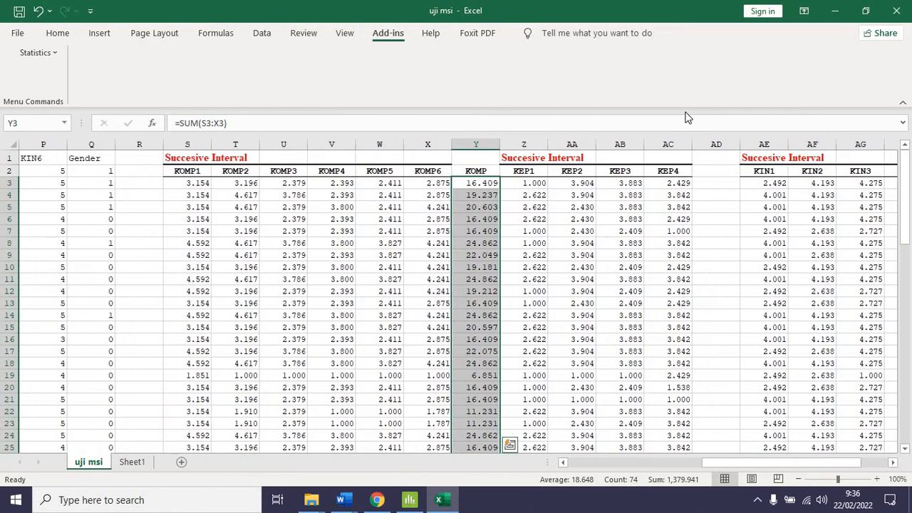
click(705, 170)
text(KEP)
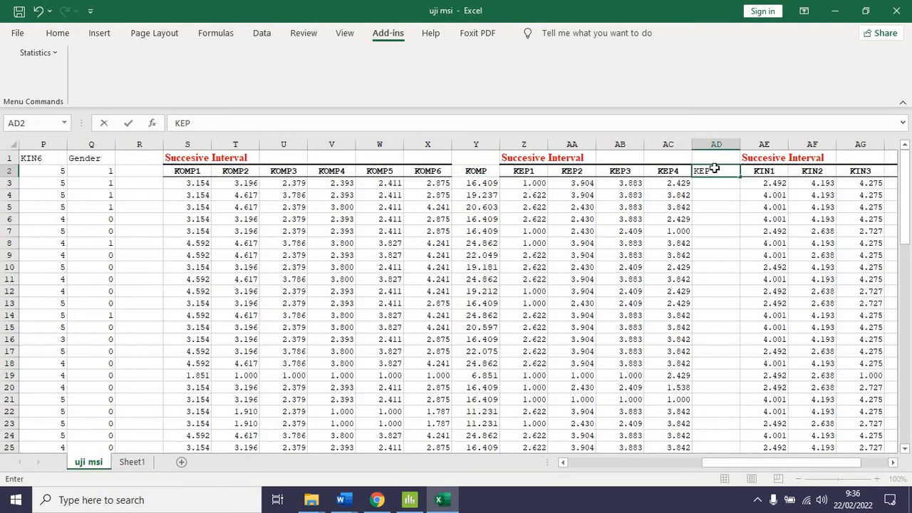
key(Return)
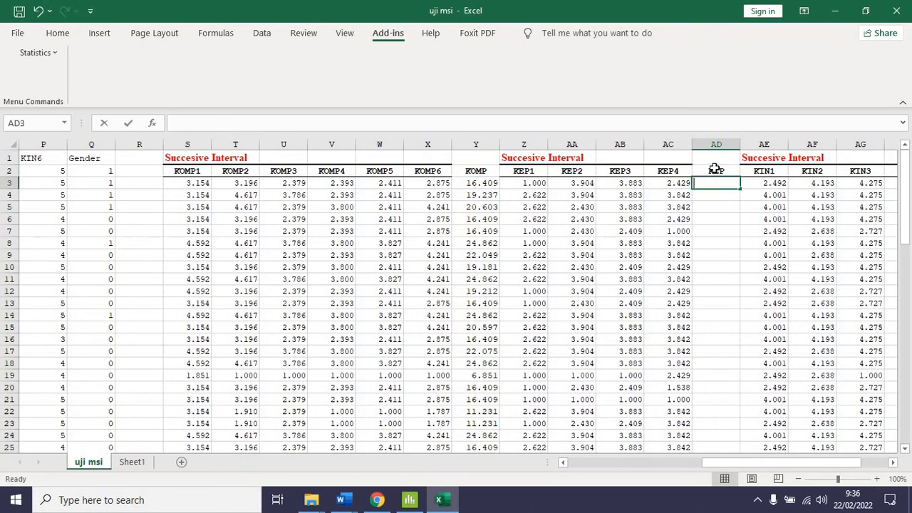
text(=sum()
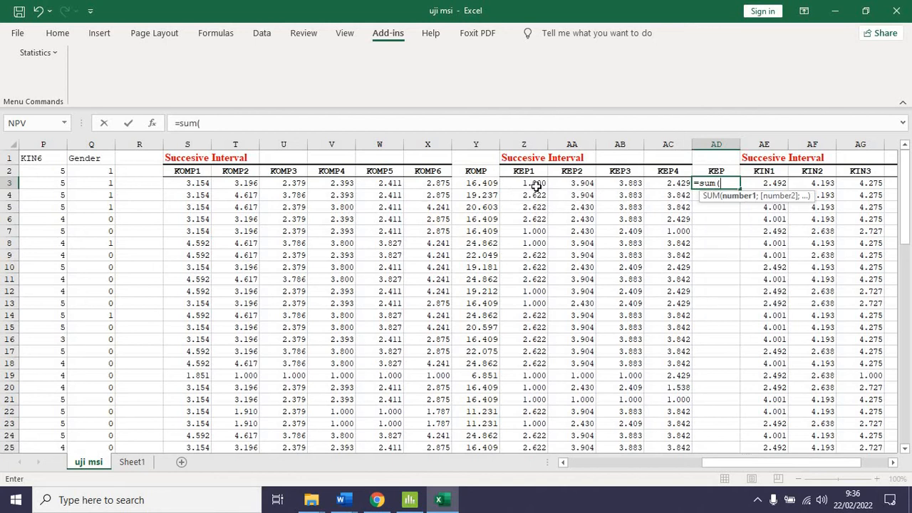
drag(536, 185, 661, 186)
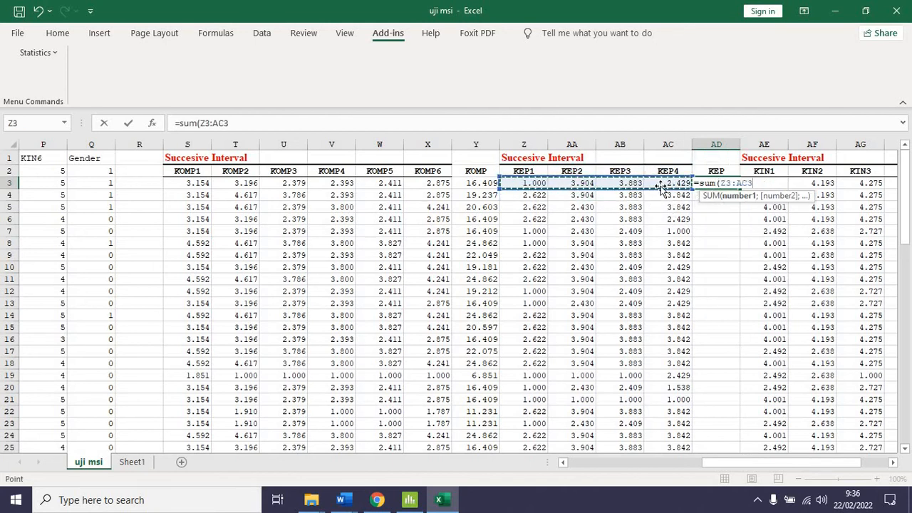
key(Return)
Copy the KOMP sum formula from Y3 to AK3 to total KIN1 to KIN6, and enter the header KIN in AK2
drag(768, 462, 794, 461)
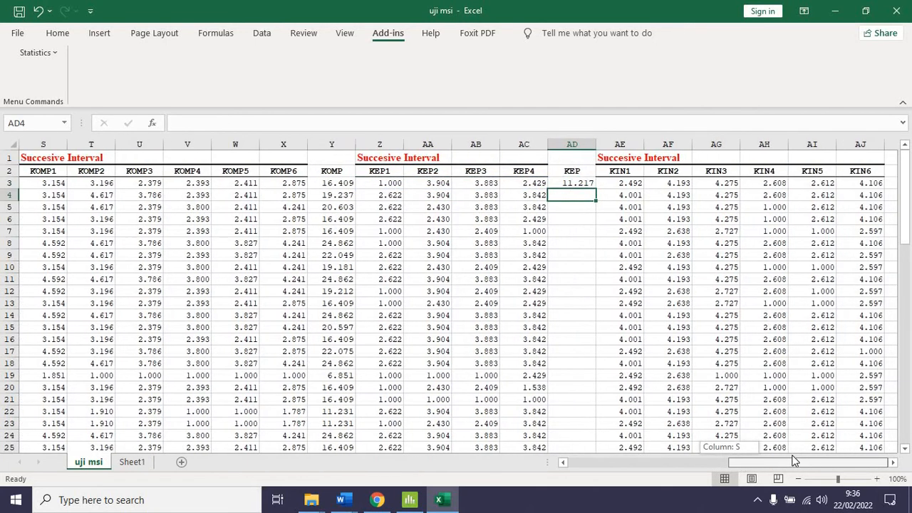
click(892, 463)
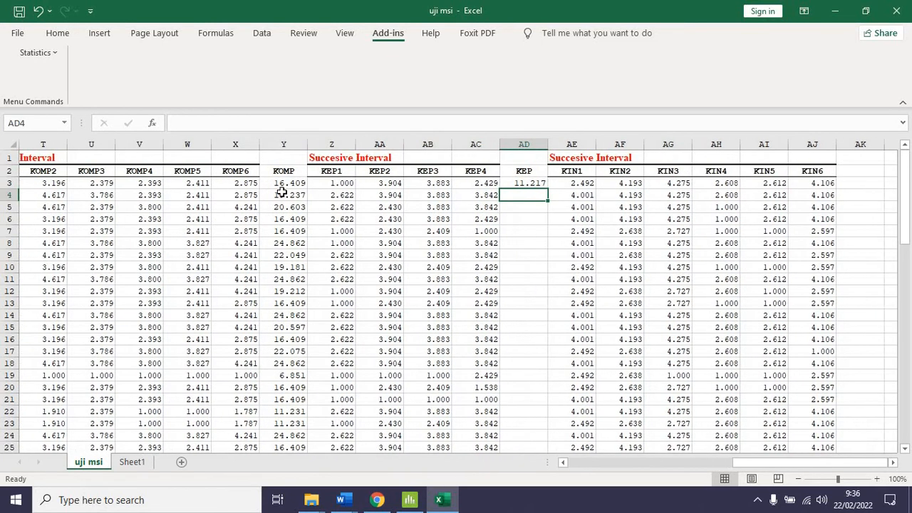
click(284, 183)
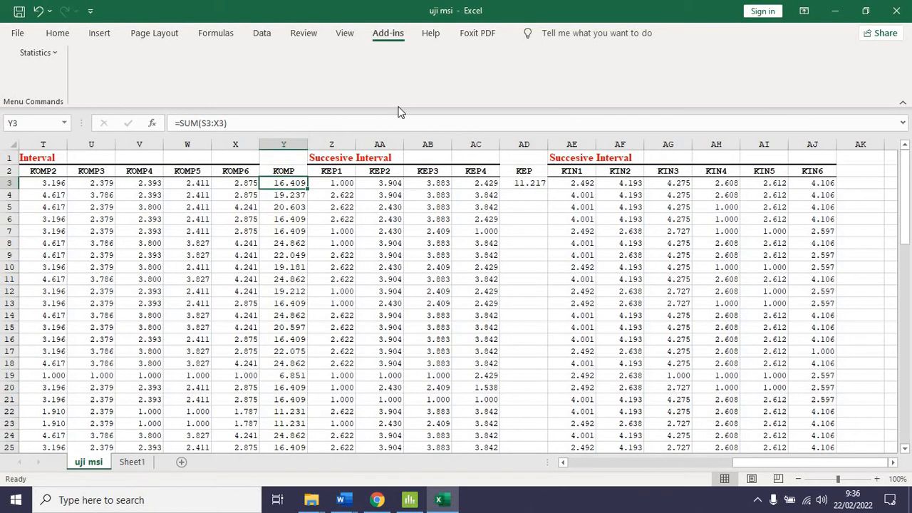
key(ctrl+c)
click(866, 183)
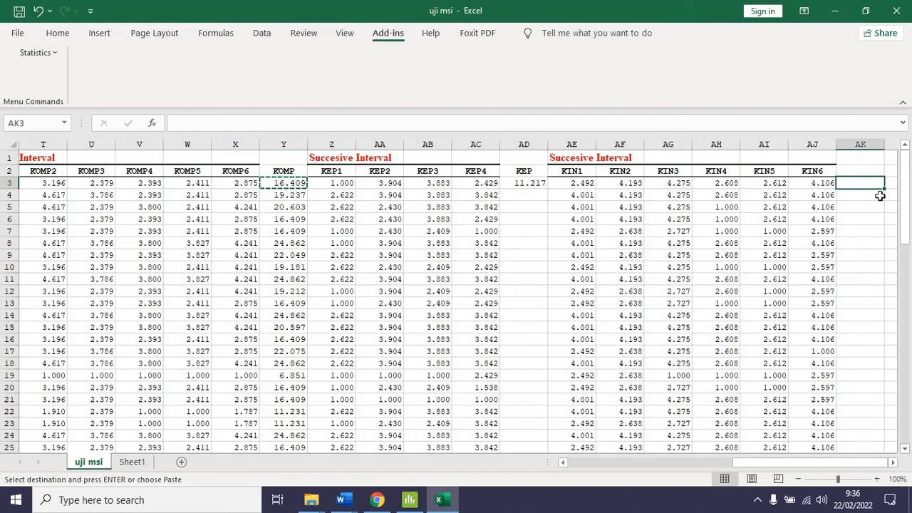
key(ctrl+v)
double_click(866, 184)
key(Return)
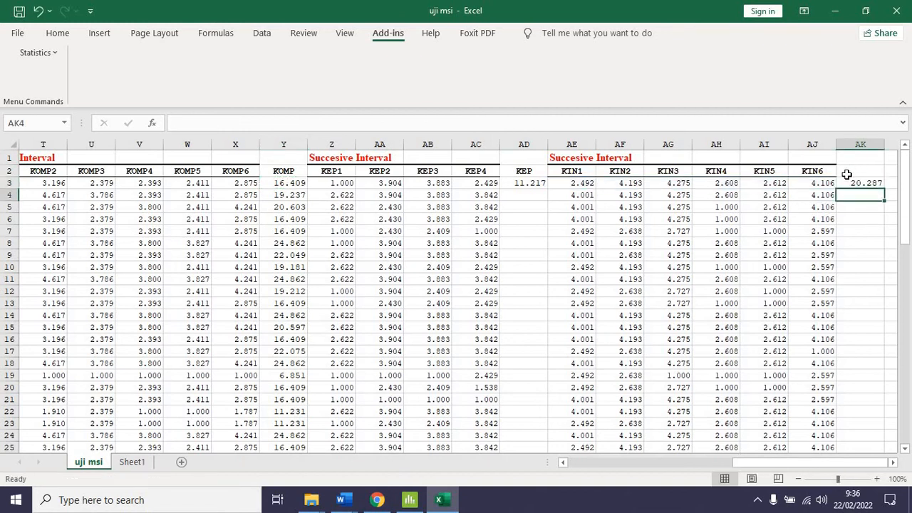
click(853, 171)
text(KIN)
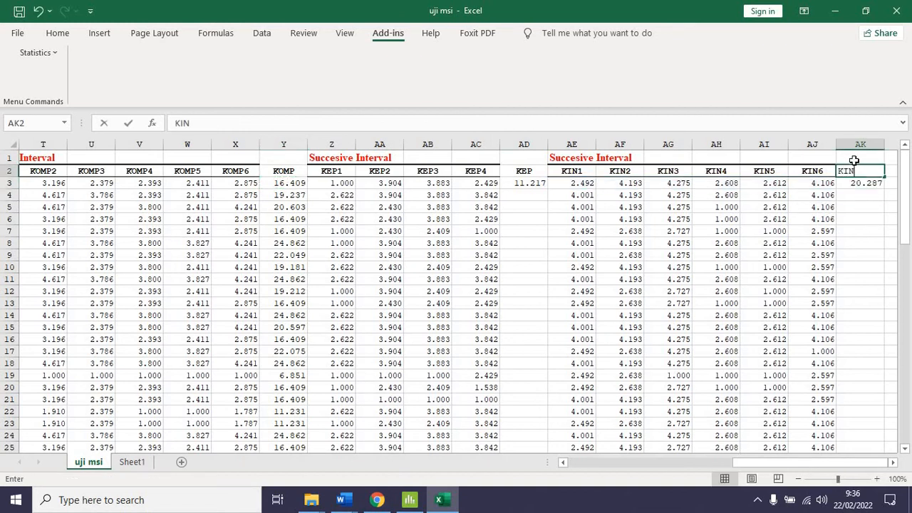
key(Return)
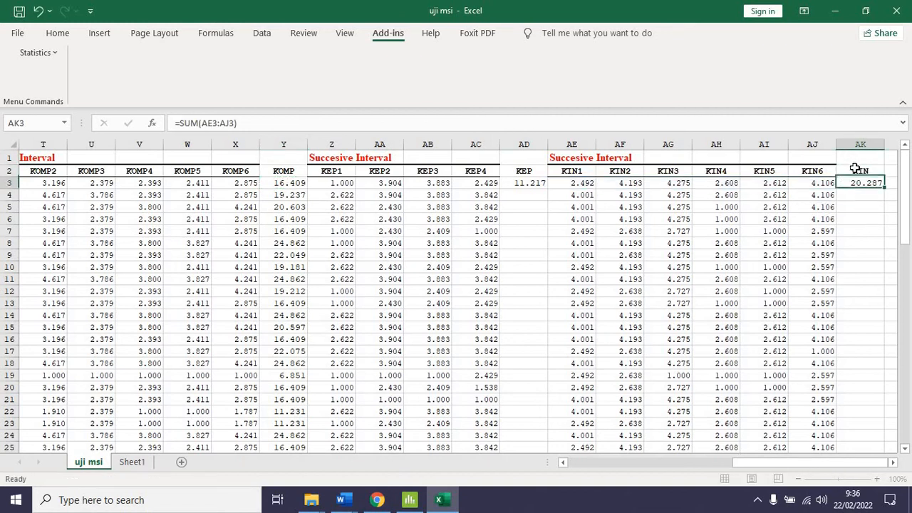
Fill the KEP total in AD3 and the KIN total in AK3 down through all data rows
click(530, 183)
double_click(548, 189)
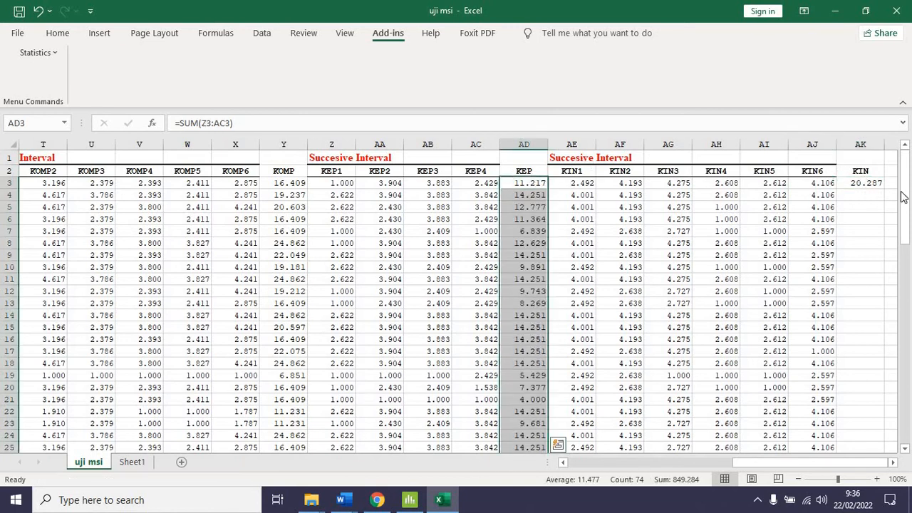
click(866, 183)
double_click(884, 189)
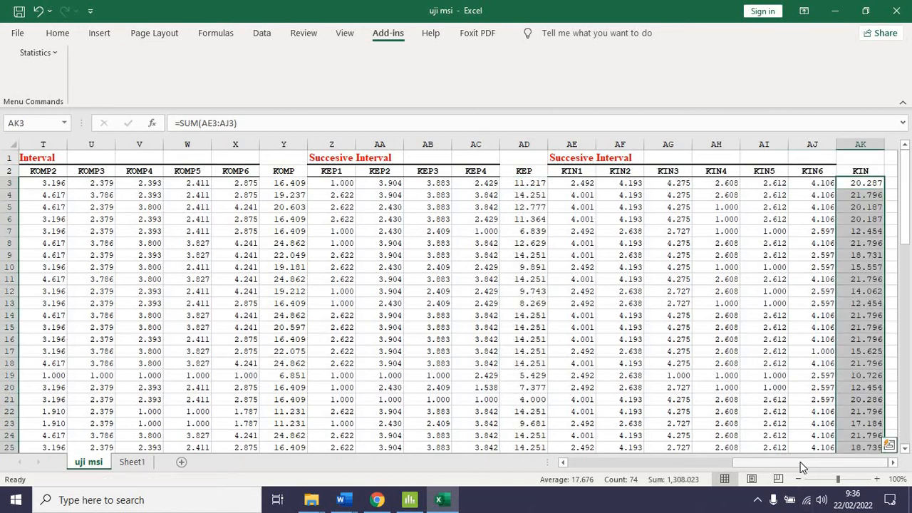
Start a Reliability analysis from the statistics add-in and set its data range to S2:W76, covering KOMP1 to KOMP5
drag(800, 462, 627, 460)
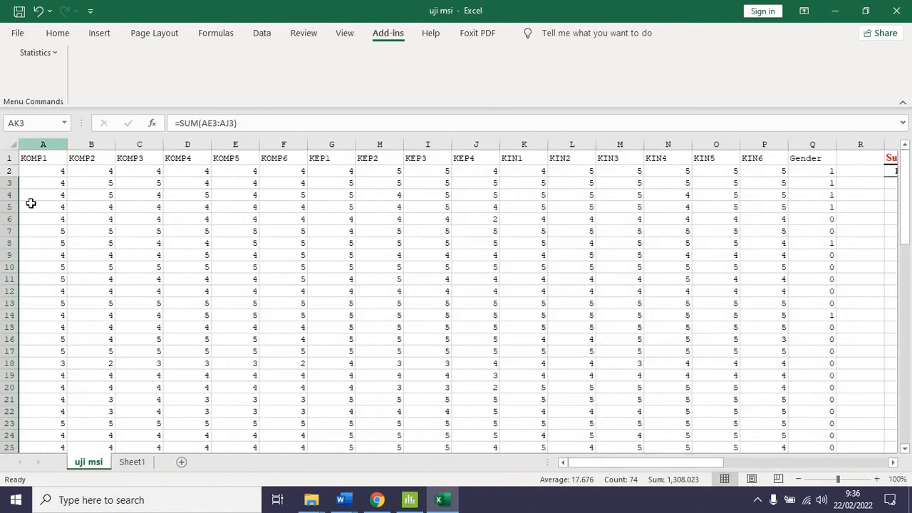
drag(639, 468, 712, 449)
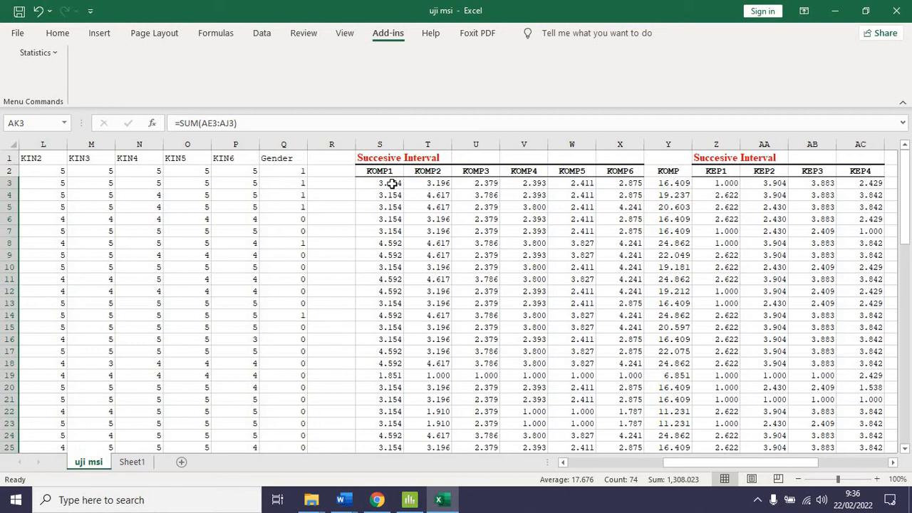
click(392, 184)
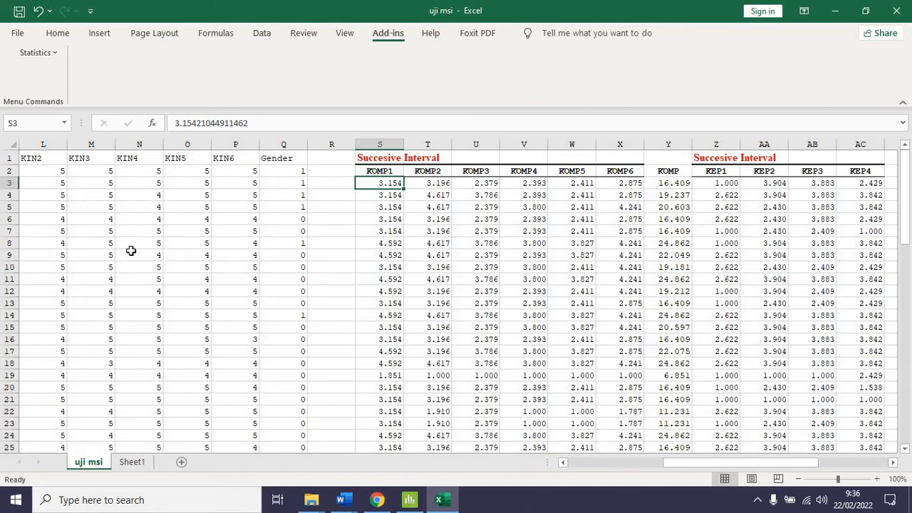
click(55, 52)
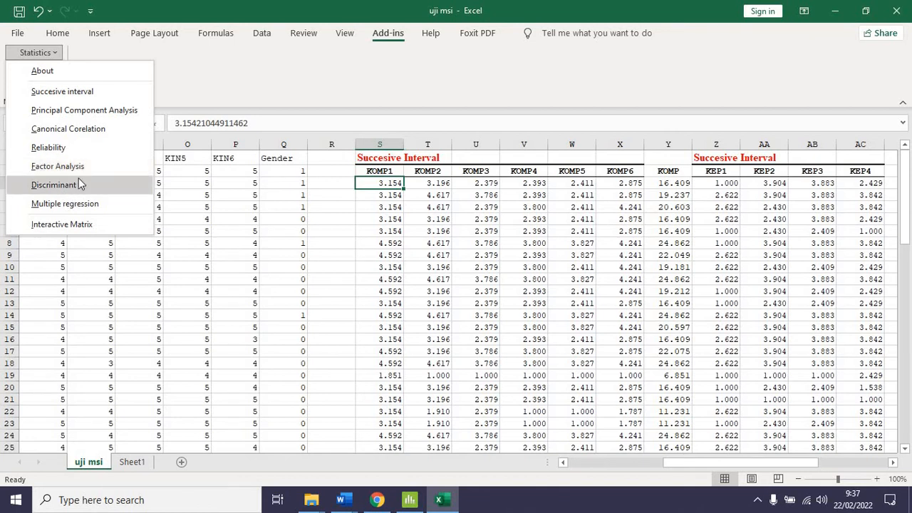
click(57, 153)
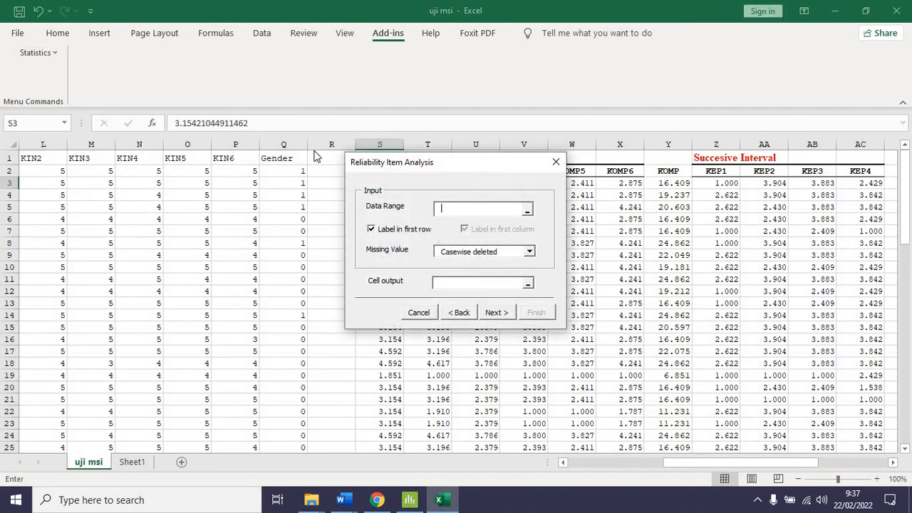
drag(317, 156, 214, 139)
drag(385, 172, 588, 174)
key(ctrl+shift+Down)
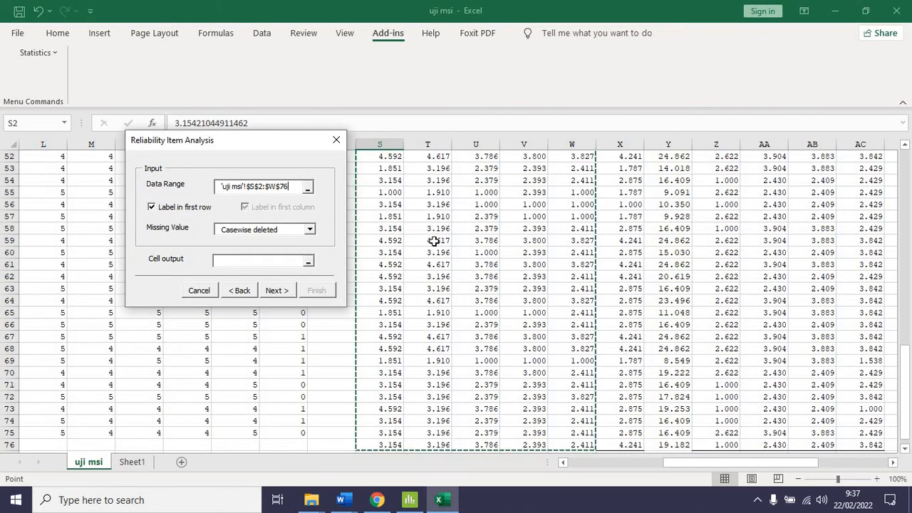
Set the reliability analysis cell output to AM2 on the uji msi sheet and continue to variable selection
drag(776, 464, 887, 459)
scroll(833, 321, up, 17)
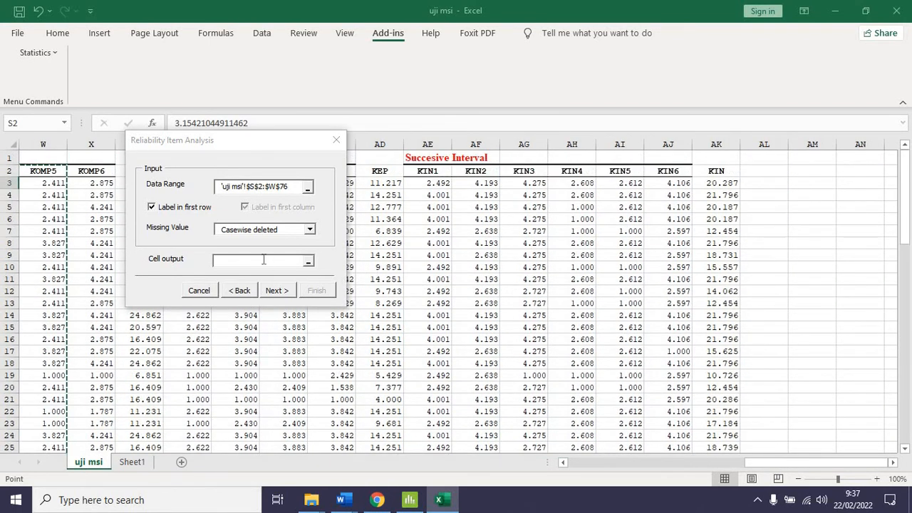
click(808, 169)
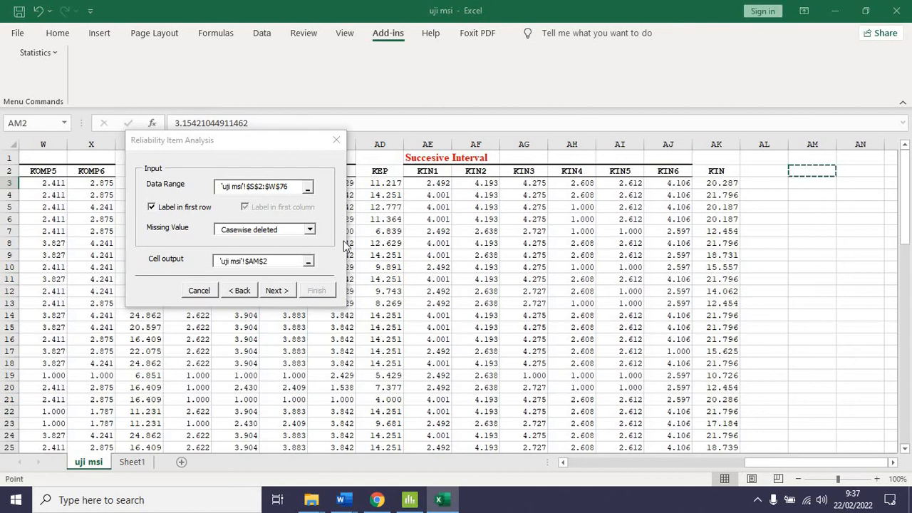
click(275, 290)
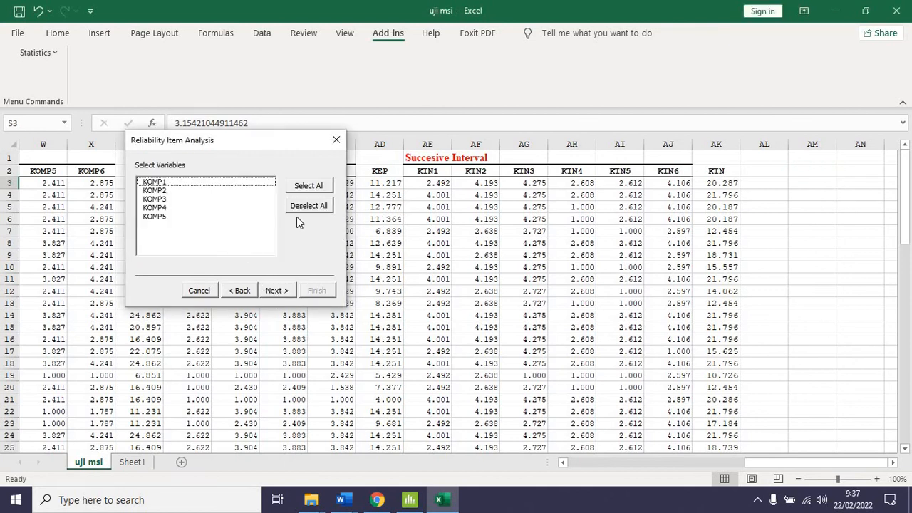
Include all variables KOMP1 to KOMP5, finish the reliability analysis with the item summary, and examine the Alpha column of the output
click(312, 190)
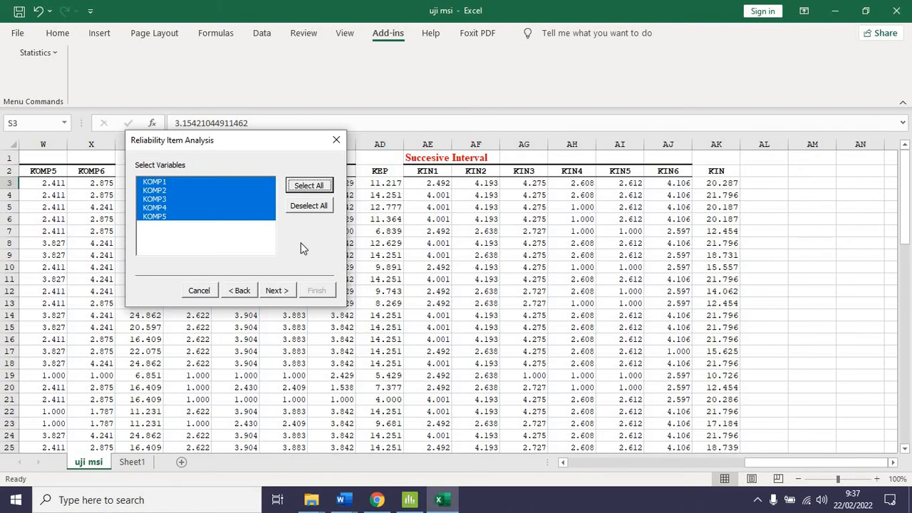
click(276, 290)
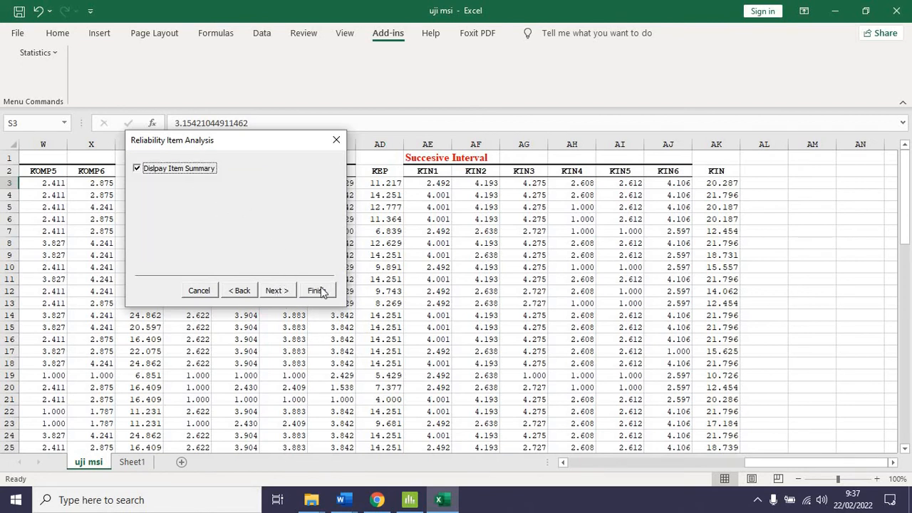
click(316, 292)
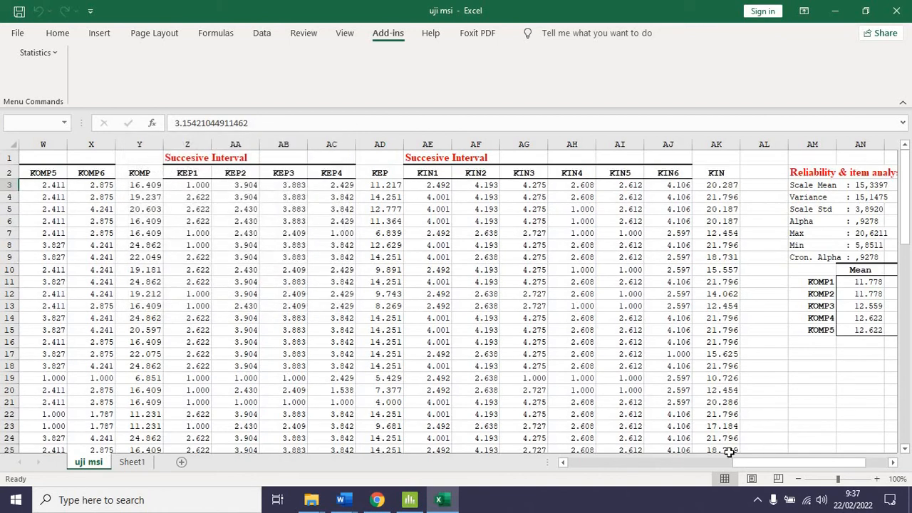
drag(833, 464, 876, 446)
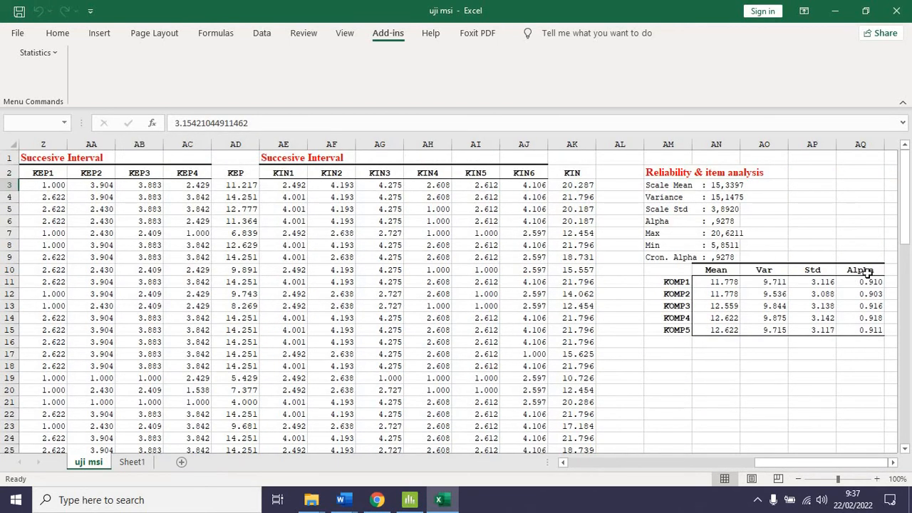
drag(867, 273, 871, 332)
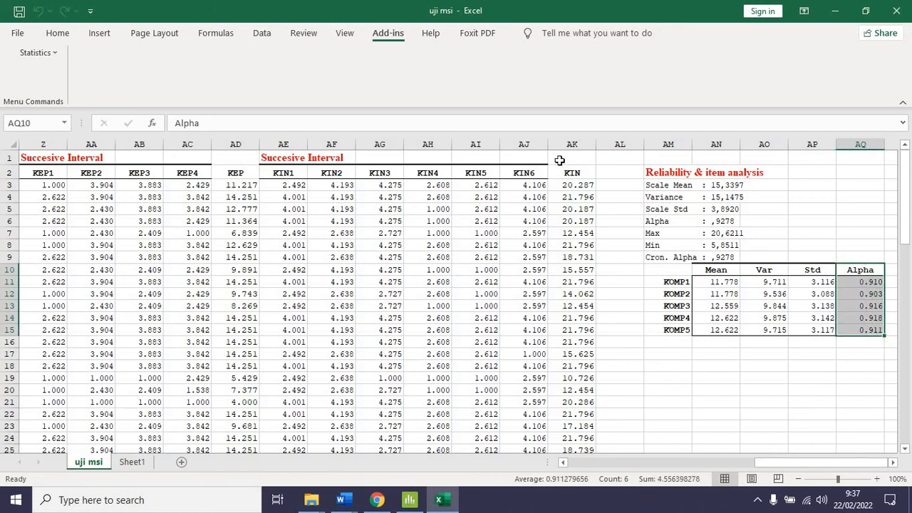
Start a Factor Analysis from the statistics add-in and set its data range to S2:X76, covering KOMP1 to KOMP6
click(38, 54)
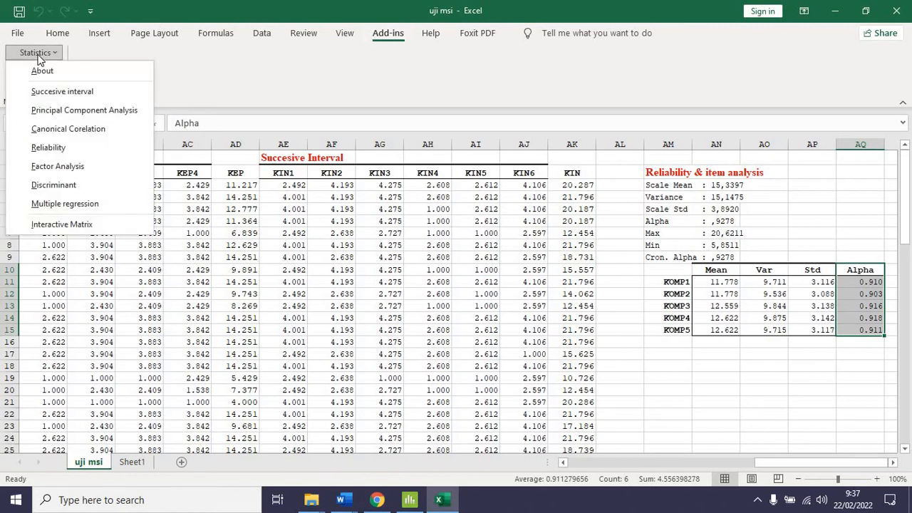
click(59, 166)
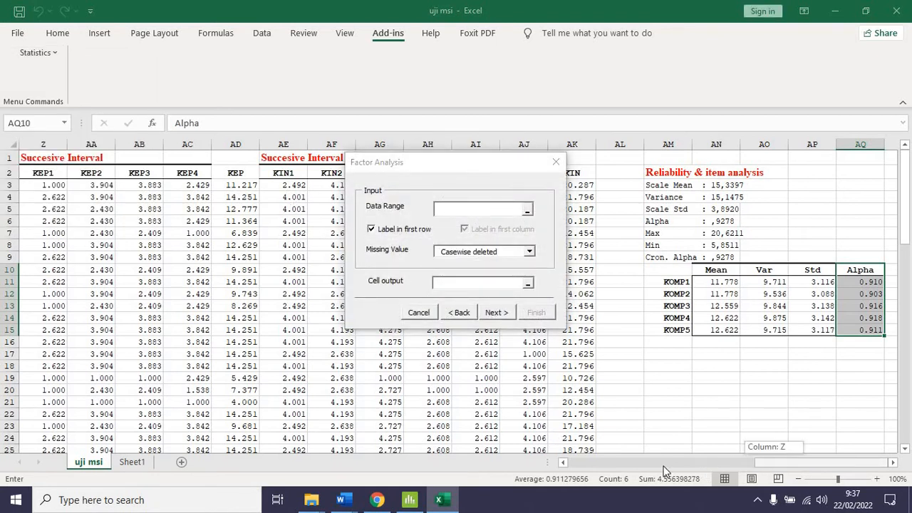
drag(664, 471, 712, 464)
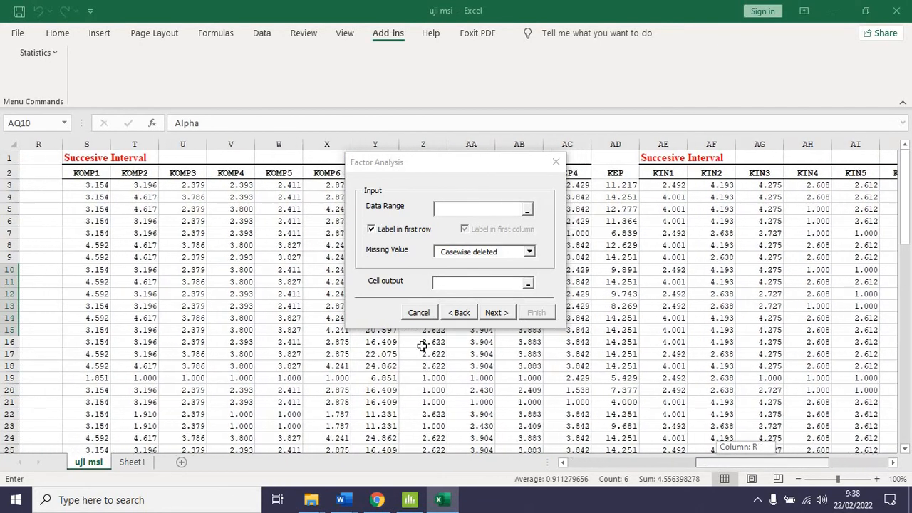
drag(97, 173, 337, 176)
key(ctrl+shift+Down)
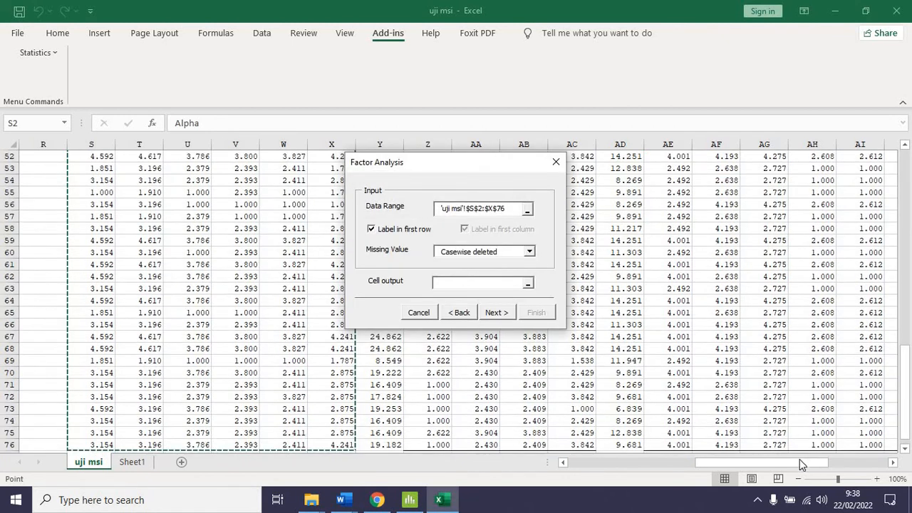
Set the factor analysis cell output to AM17, below the reliability results, and continue to variable selection
click(892, 462)
click(895, 464)
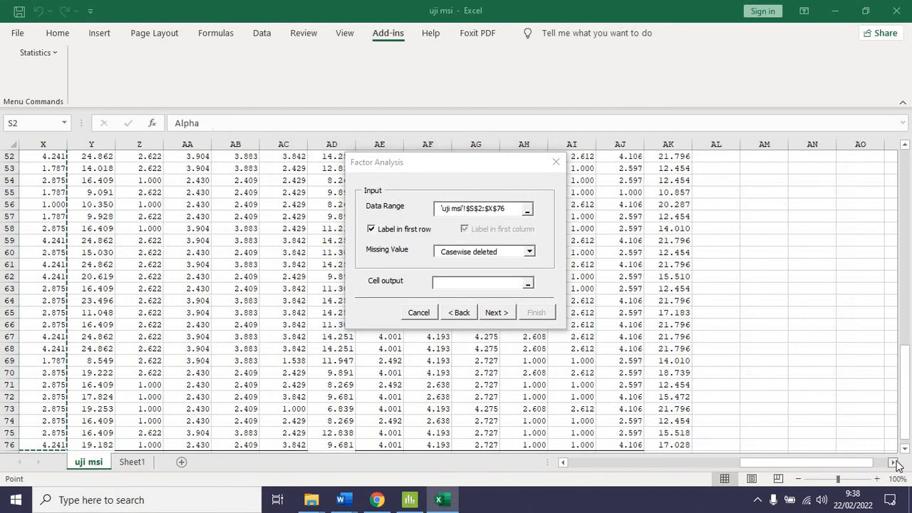
scroll(824, 346, up, 7)
scroll(824, 346, up, 10)
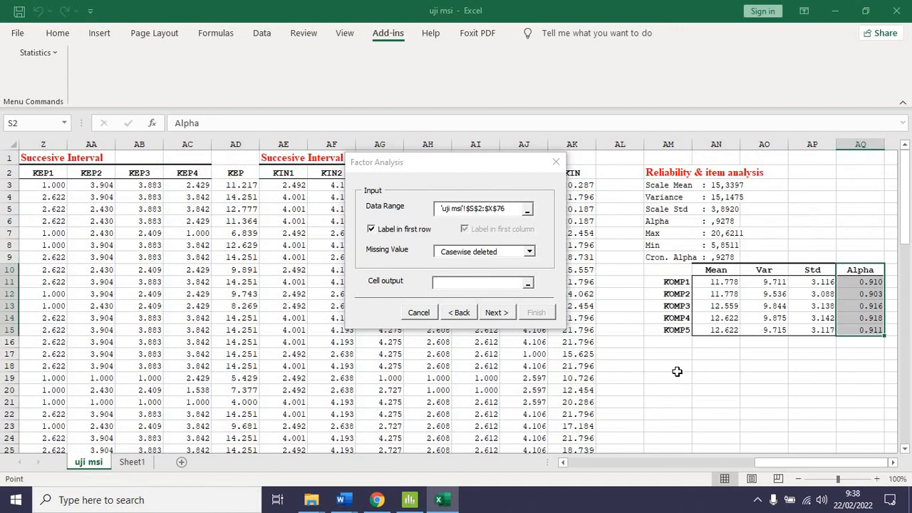
click(476, 286)
click(681, 379)
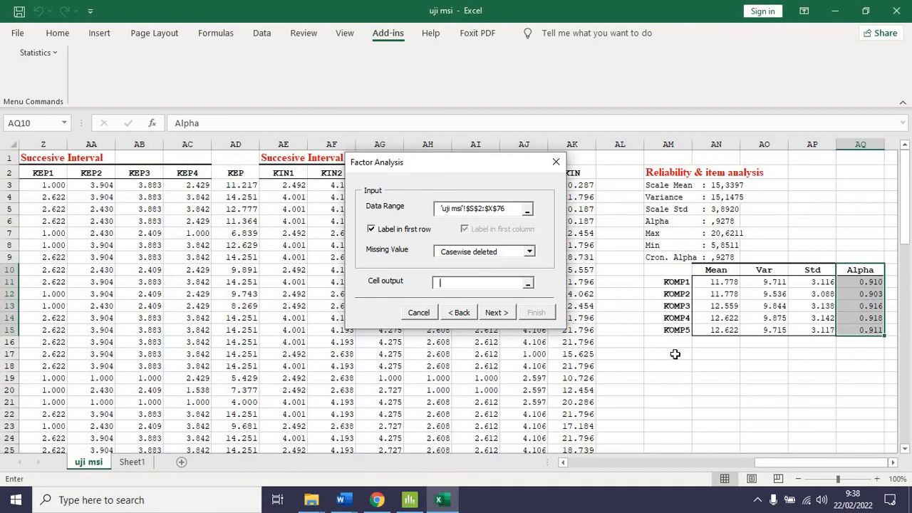
click(674, 354)
click(497, 312)
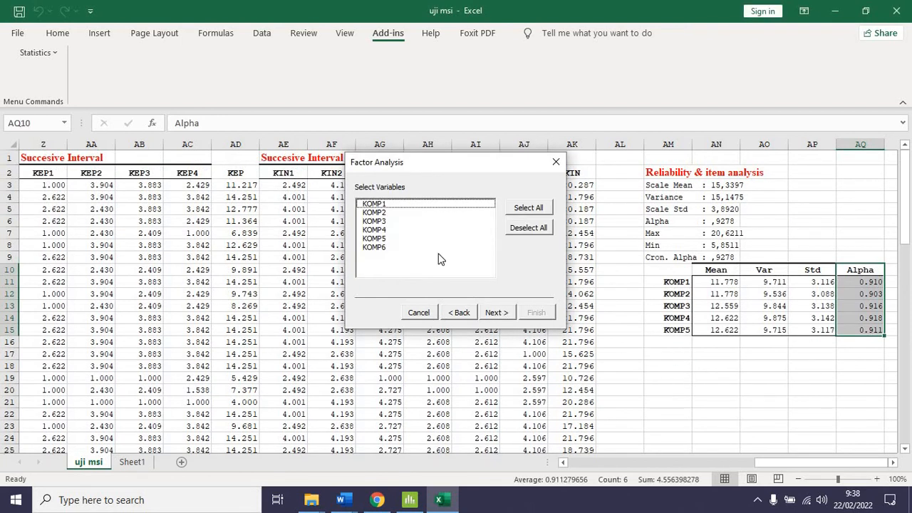
Include all variables KOMP1 to KOMP6 and accept the Corelation matrix, Max Factor 3, Min Eigen 1 and Principal Component method
click(528, 208)
click(495, 312)
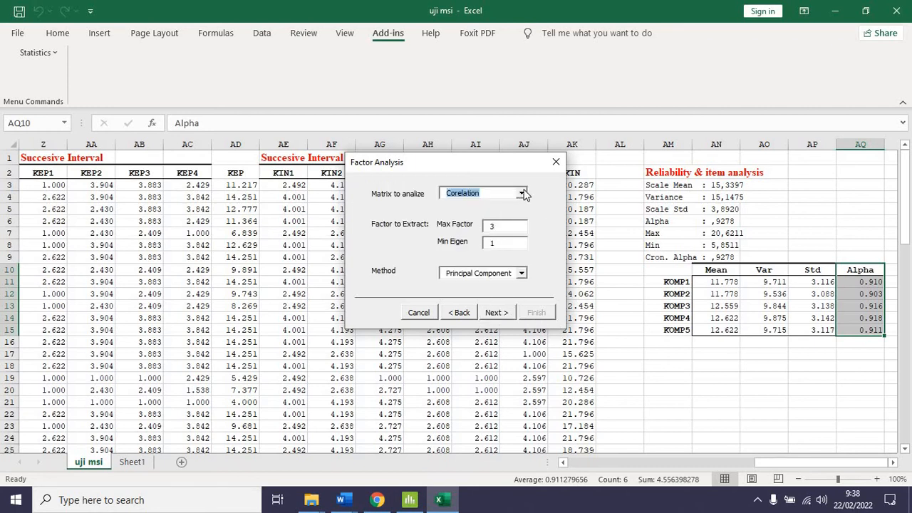
click(494, 312)
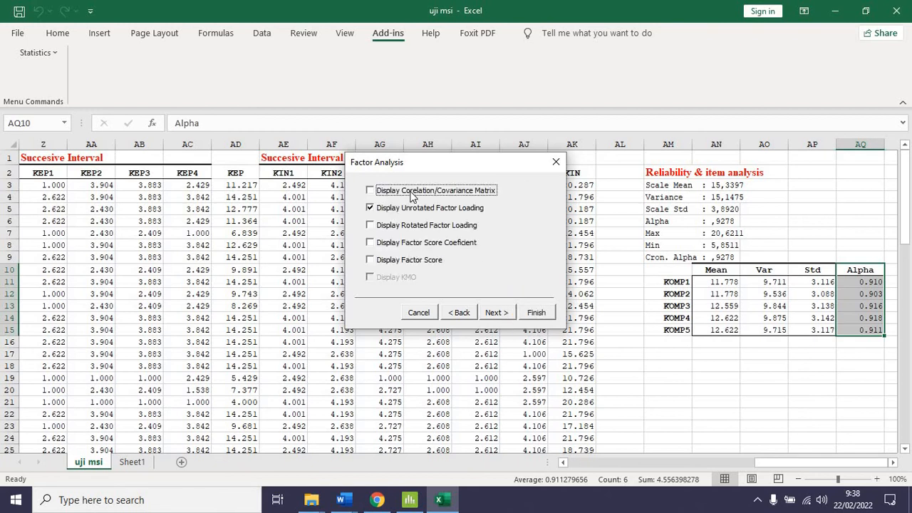
Add the correlation/covariance matrix, factor score coefficient and factor score to the displayed output and finish the factor analysis
click(370, 191)
click(376, 243)
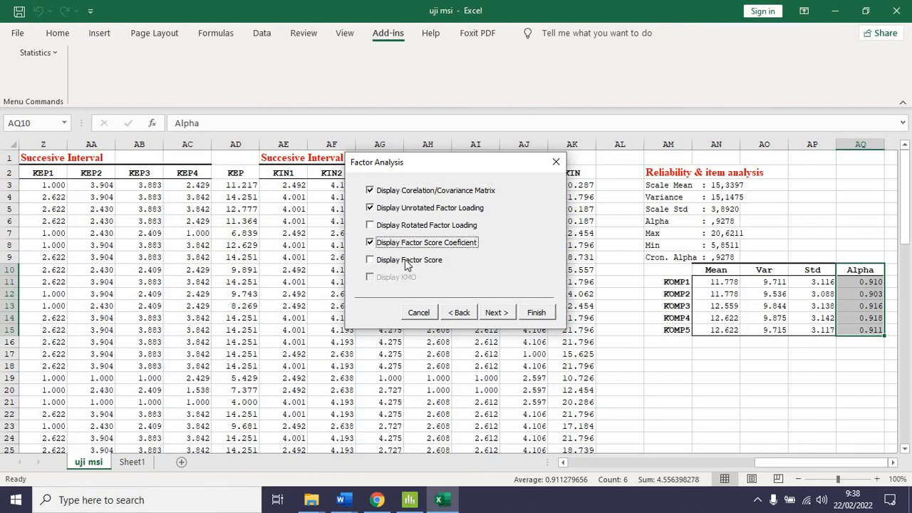
click(392, 260)
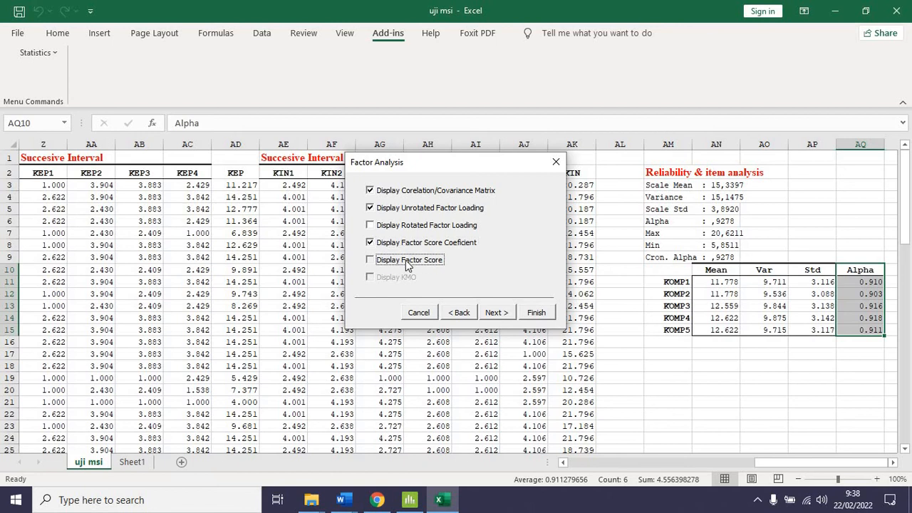
click(503, 317)
click(535, 313)
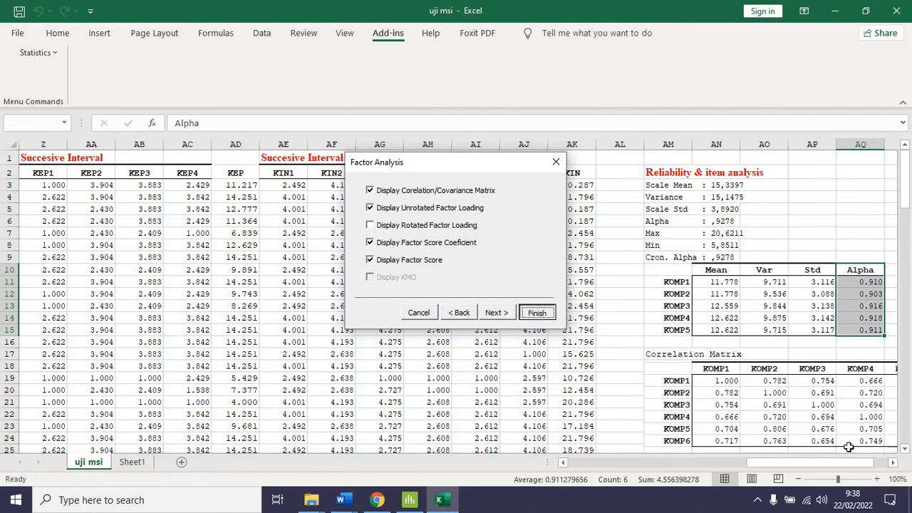
Examine the factor analysis output: the correlation matrix, the KOMP1 row of the Eigen Value table and the Factor 1 unrotated loadings
scroll(841, 434, down, 2)
drag(803, 460, 831, 456)
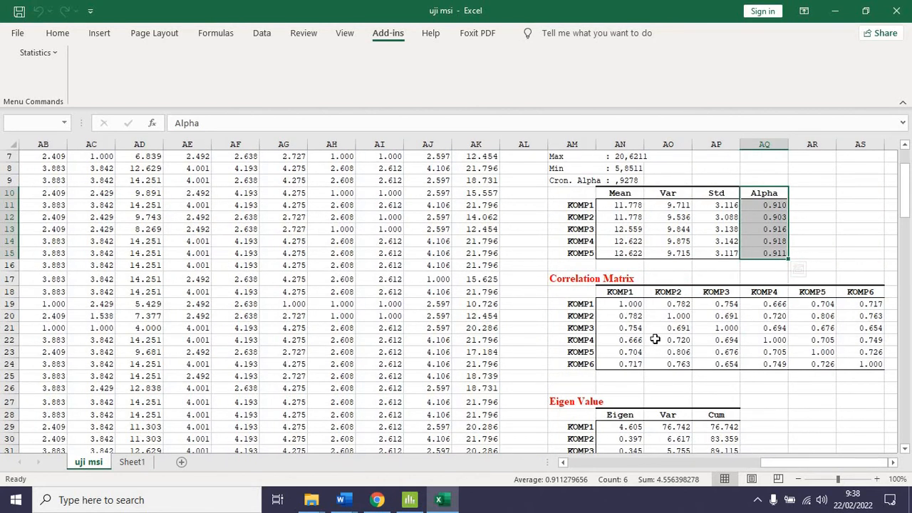
scroll(744, 313, down, 2)
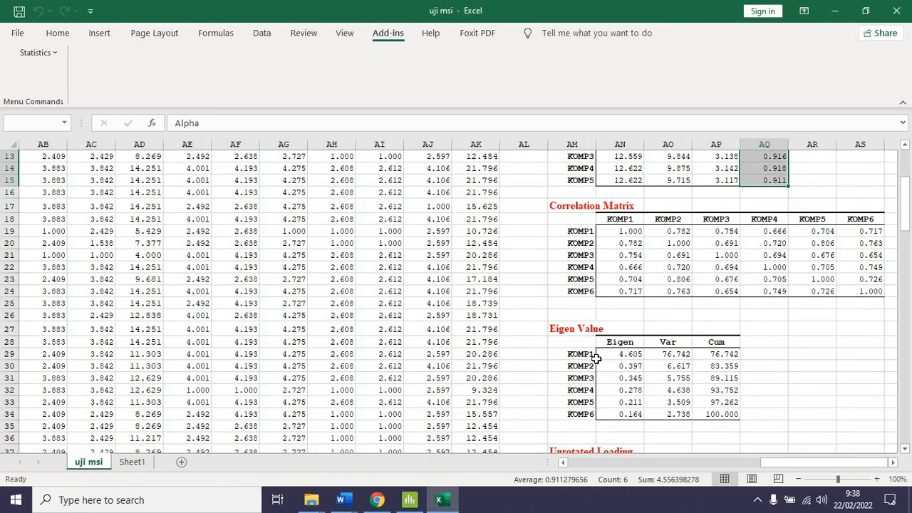
drag(580, 354, 732, 360)
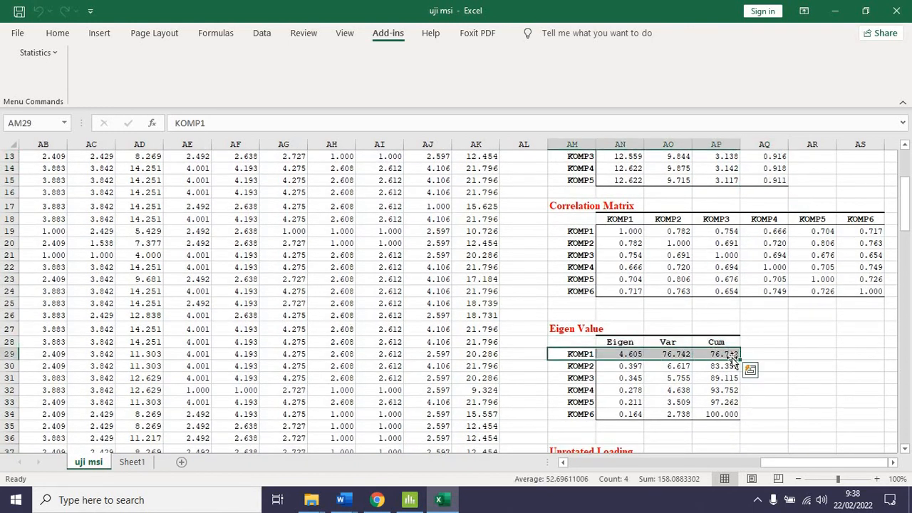
click(721, 358)
scroll(712, 356, down, 3)
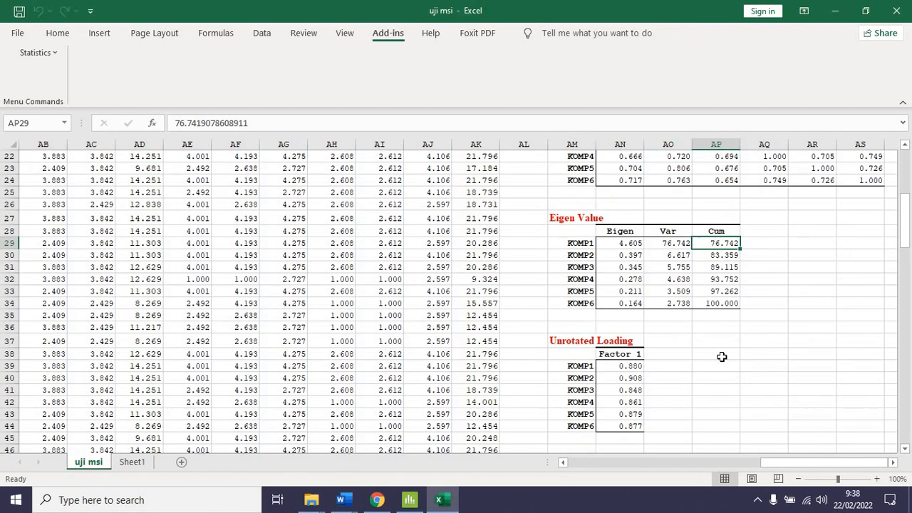
click(619, 366)
drag(625, 411, 624, 427)
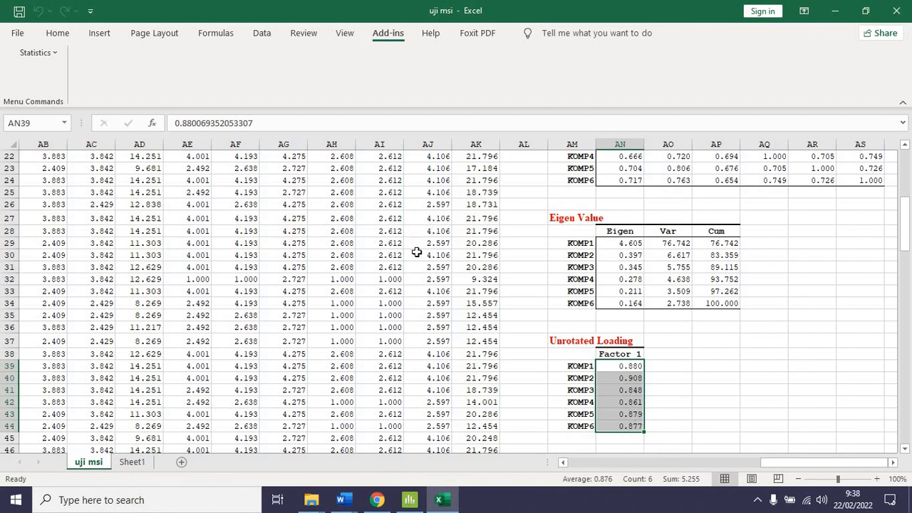
Start a Multiple regression analysis from the statistics add-in
scroll(339, 283, up, 7)
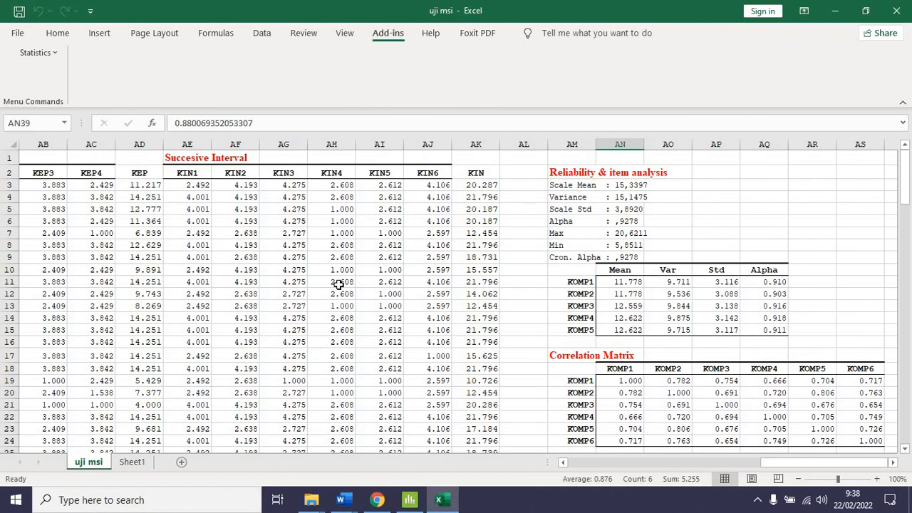
click(39, 53)
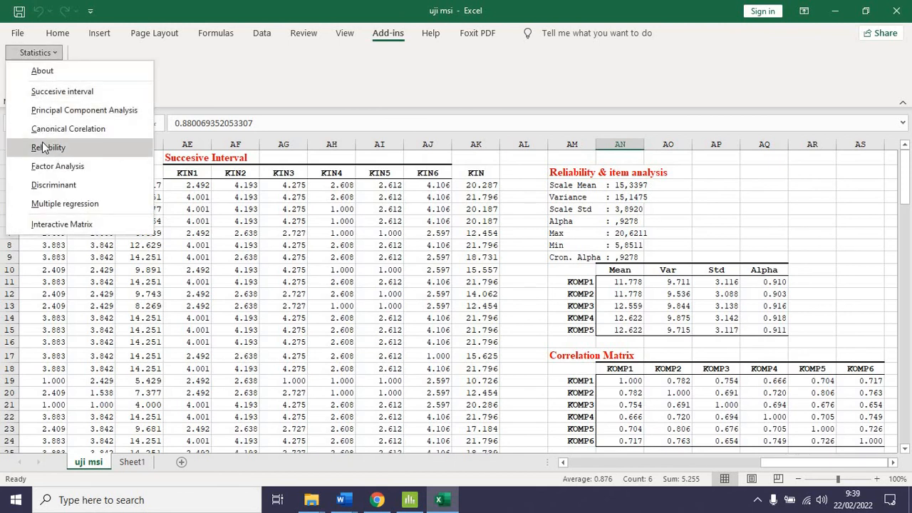
click(74, 210)
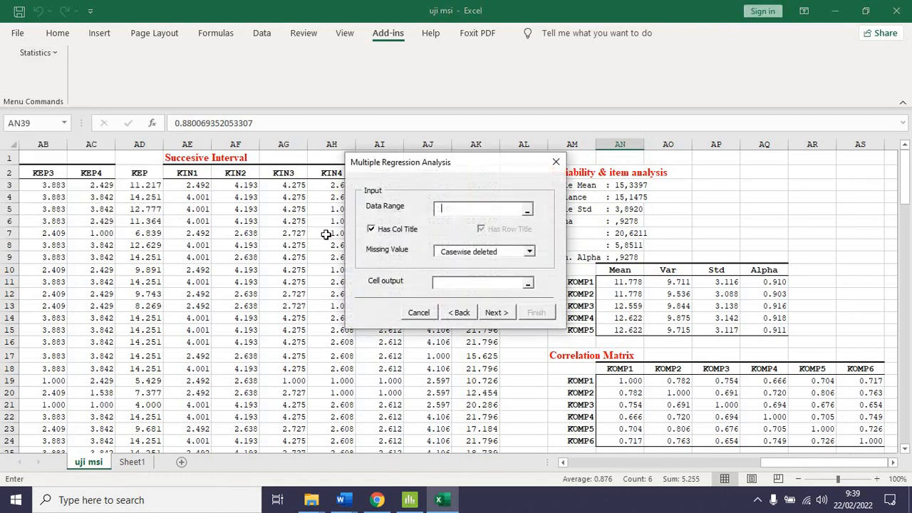